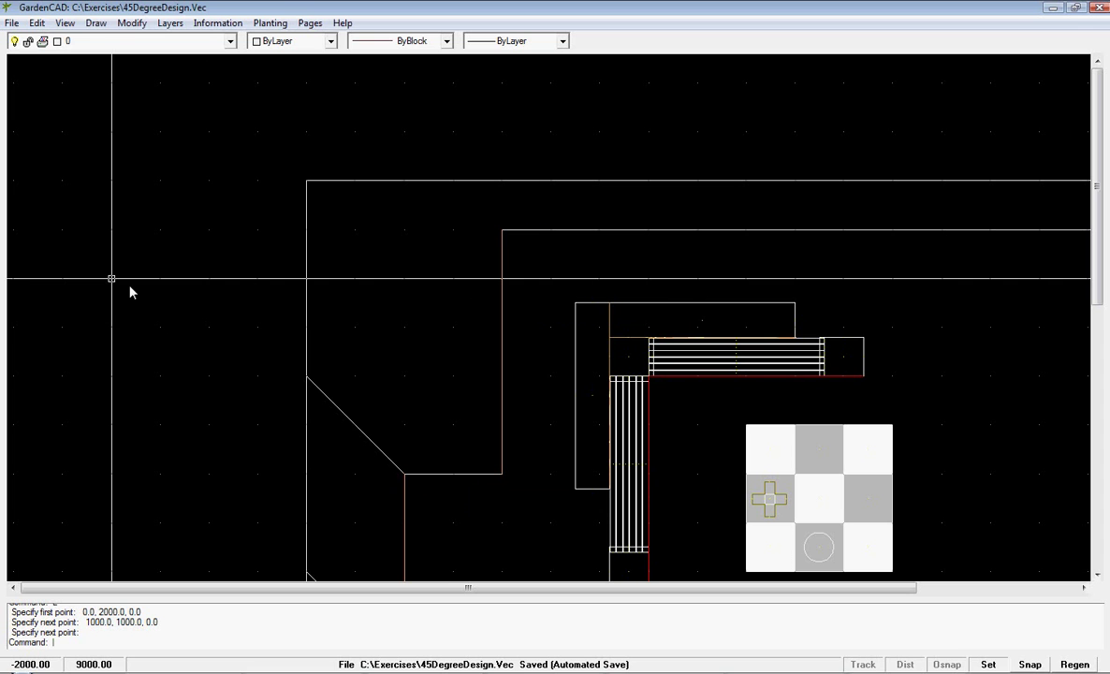
Step: Turn off grid snapping and hide the crosshair cursor in the display options
click(1029, 664)
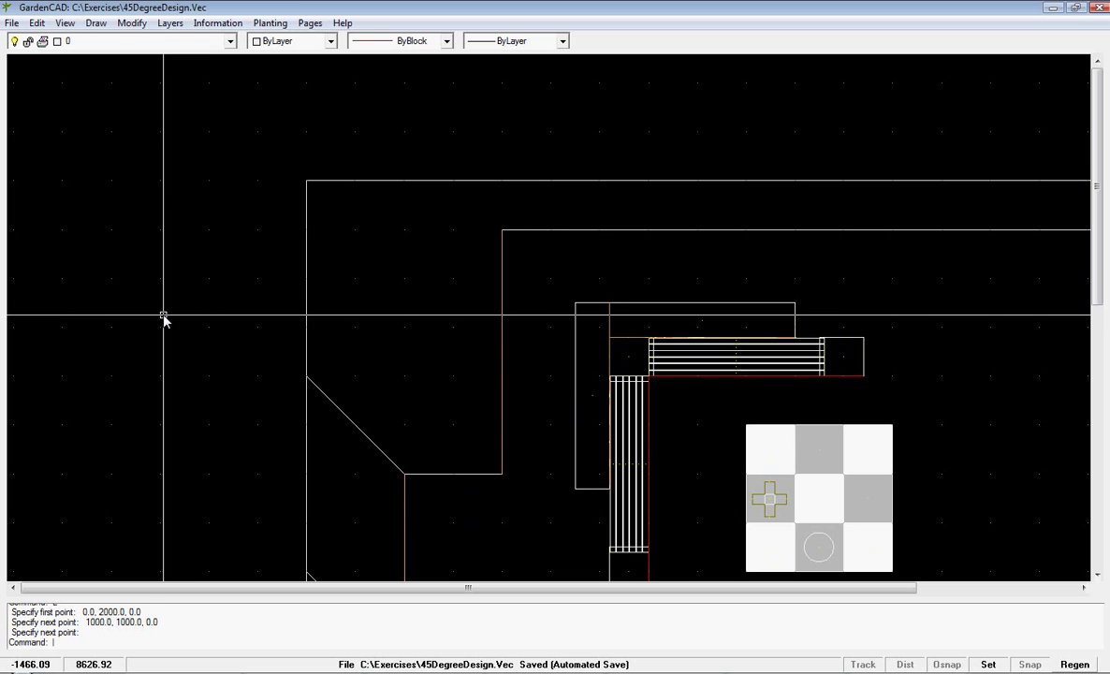
right_click(175, 254)
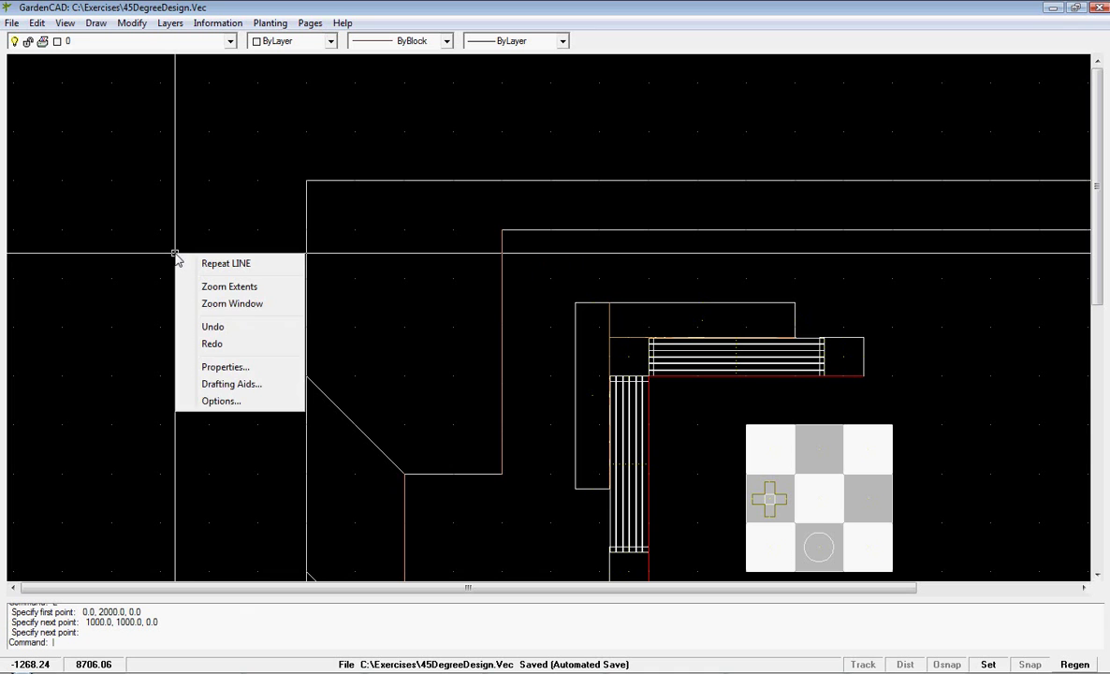
click(225, 405)
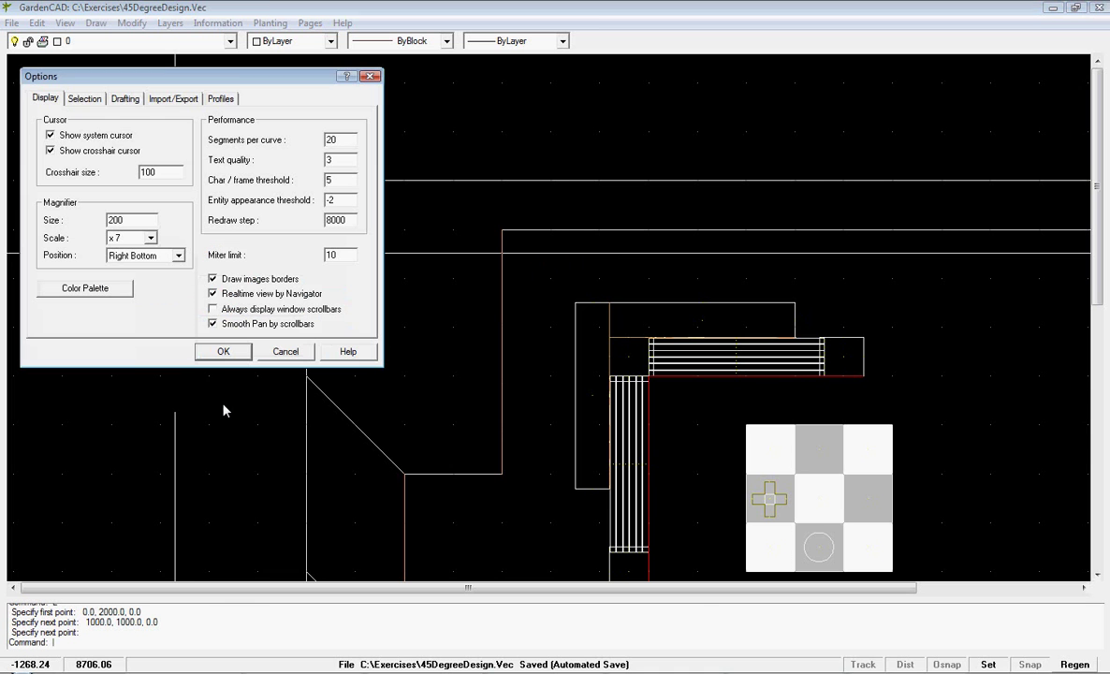
click(50, 150)
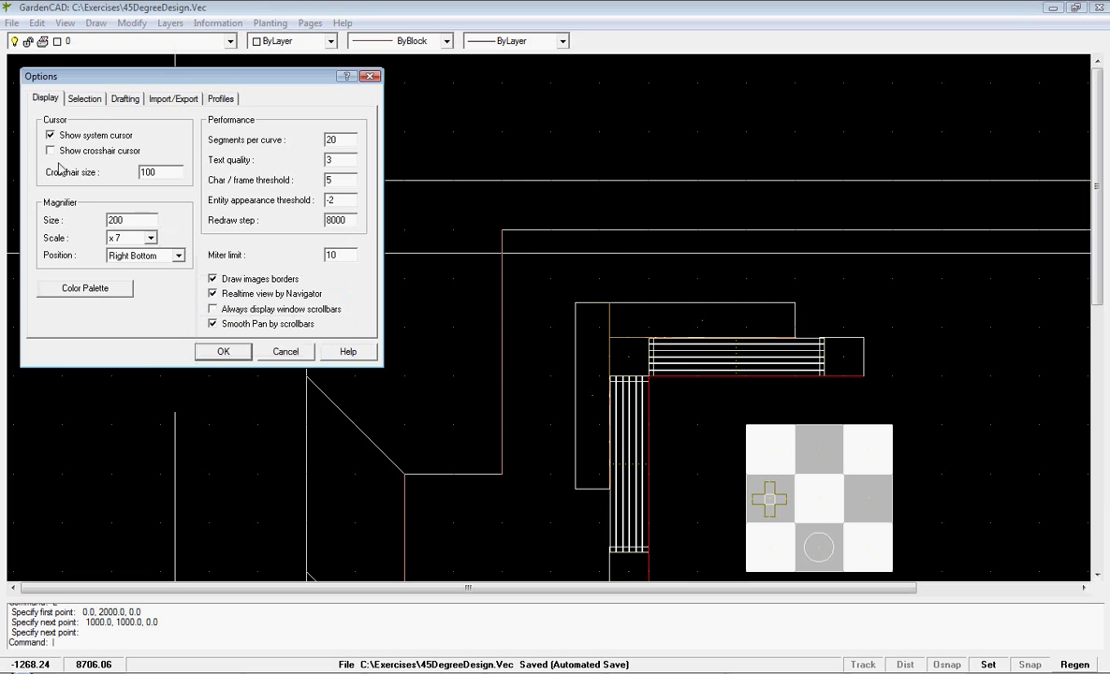
click(224, 352)
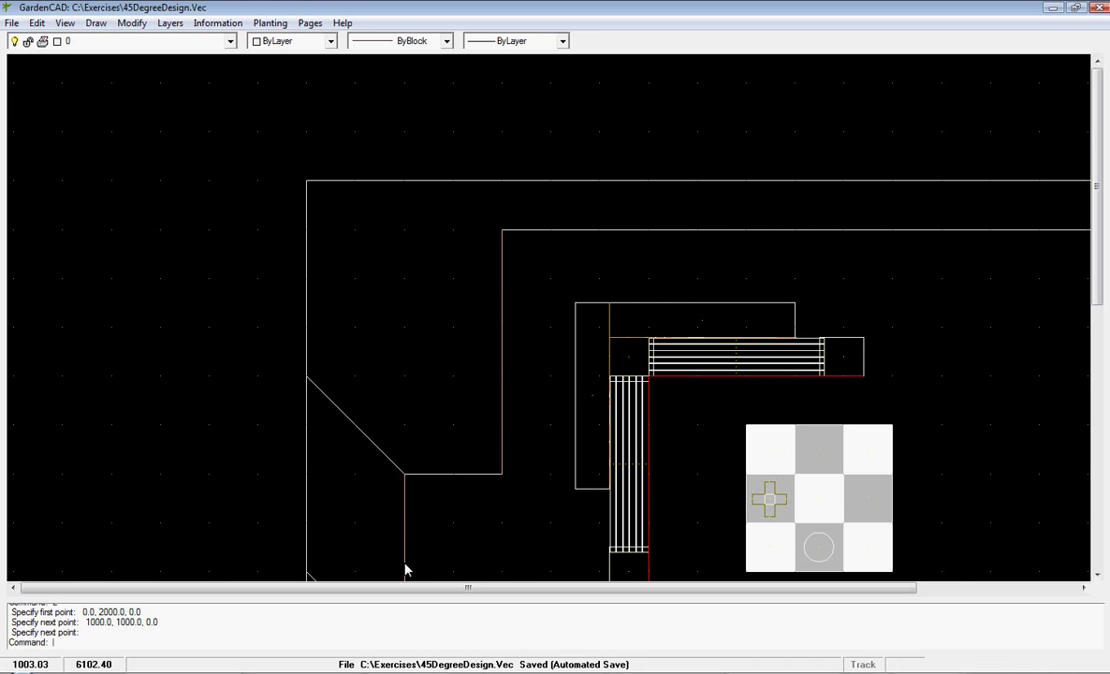
Step: Review the grid, polar tracking and object snap settings in the drafting aids, and enable snapping to grid nodes
right_click(141, 339)
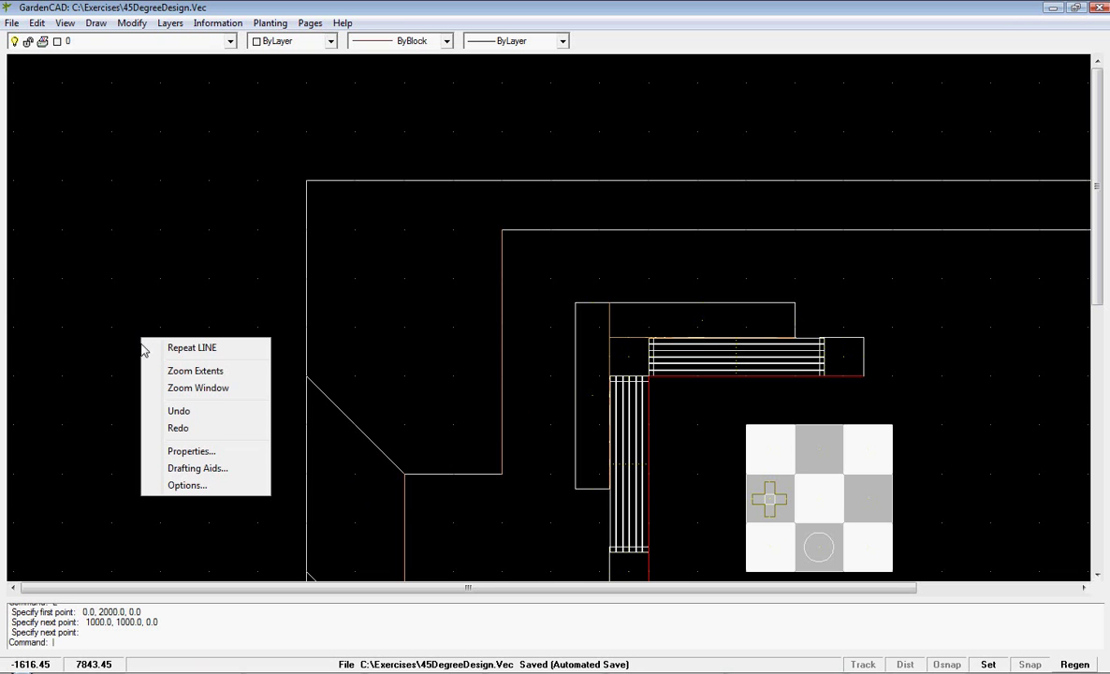
click(210, 468)
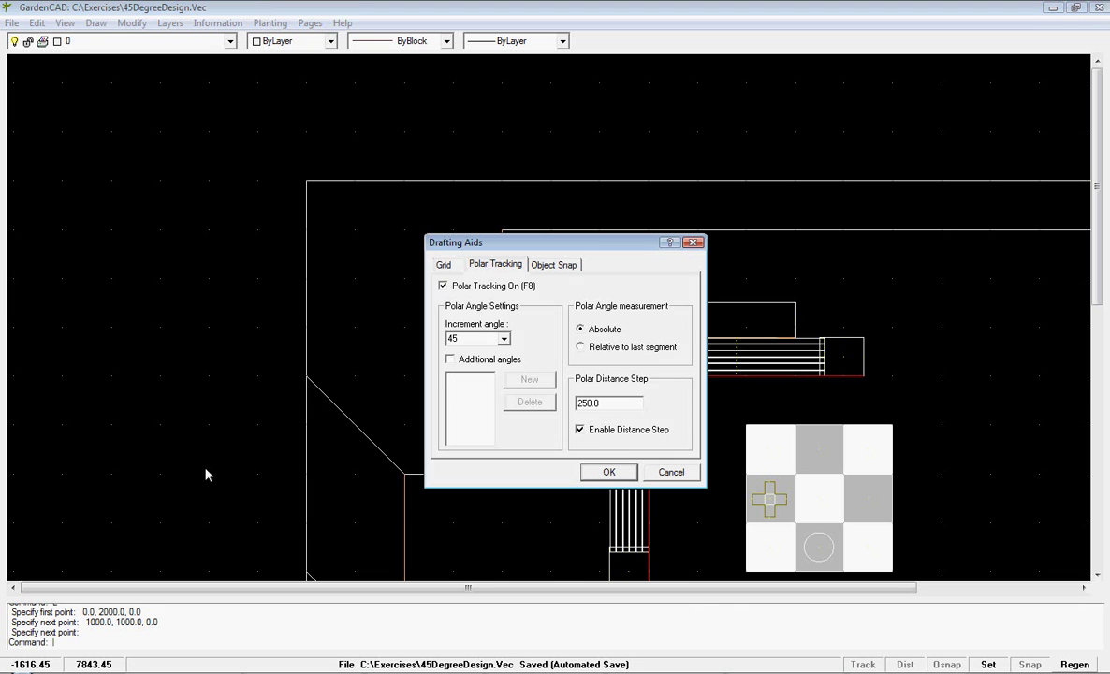
click(444, 267)
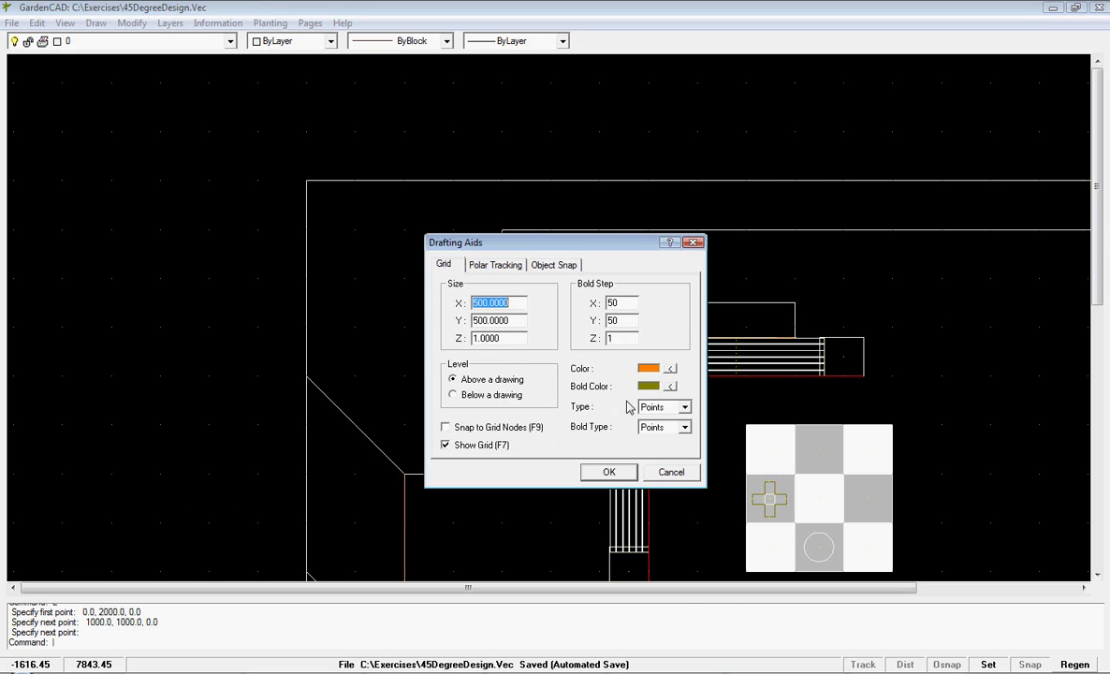
click(495, 266)
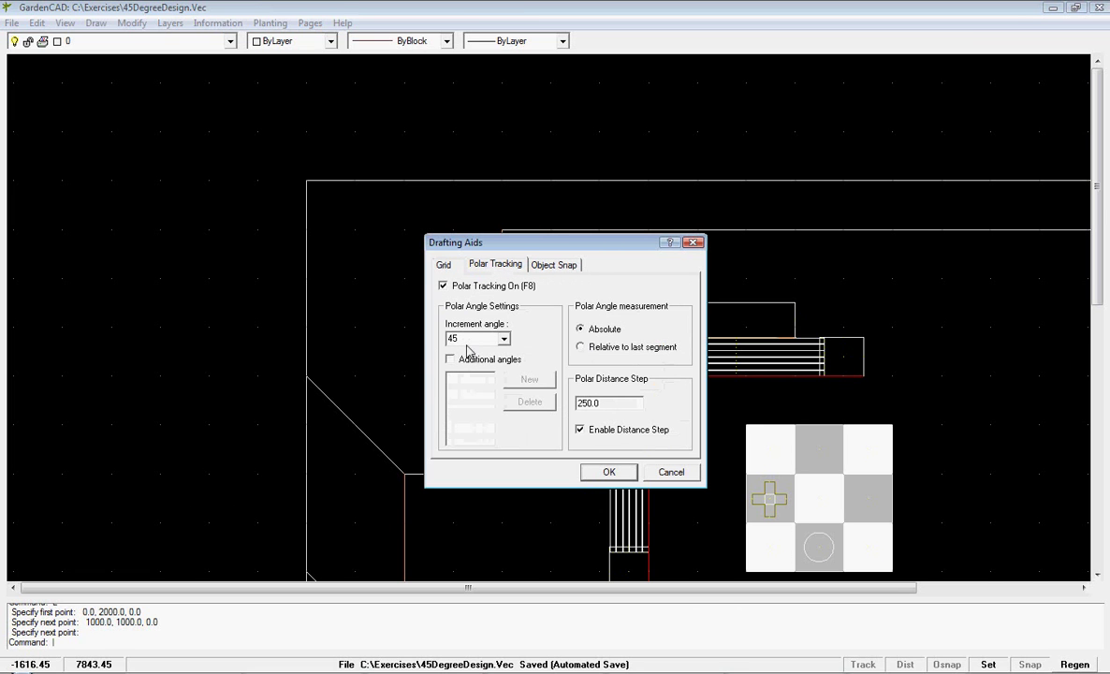
click(552, 265)
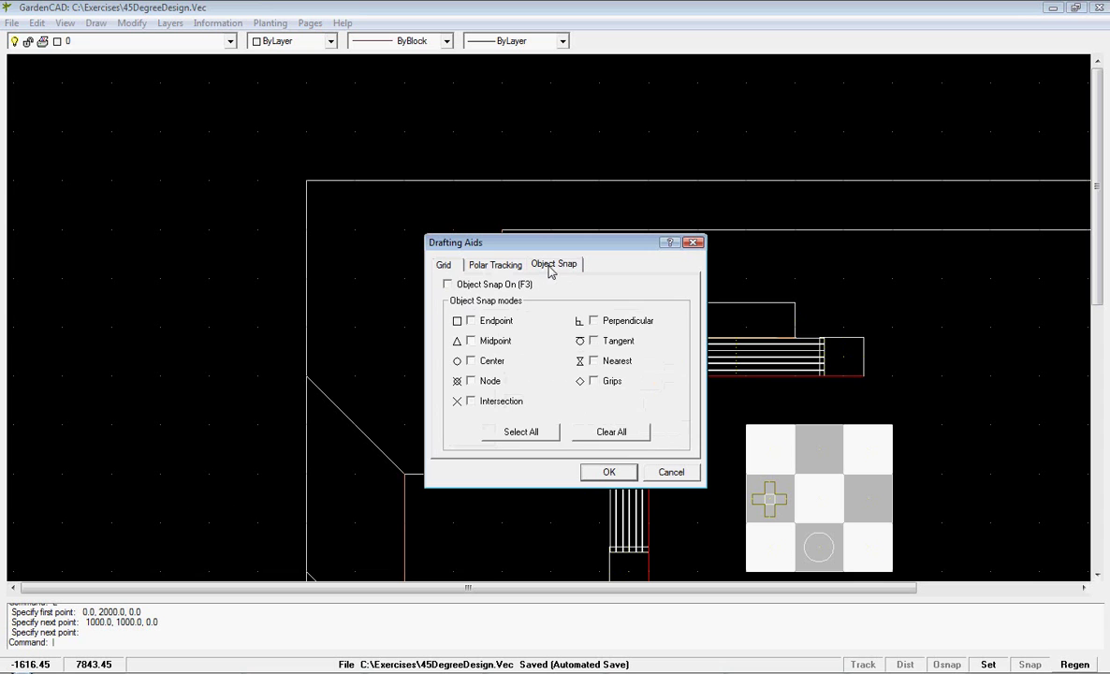
click(449, 266)
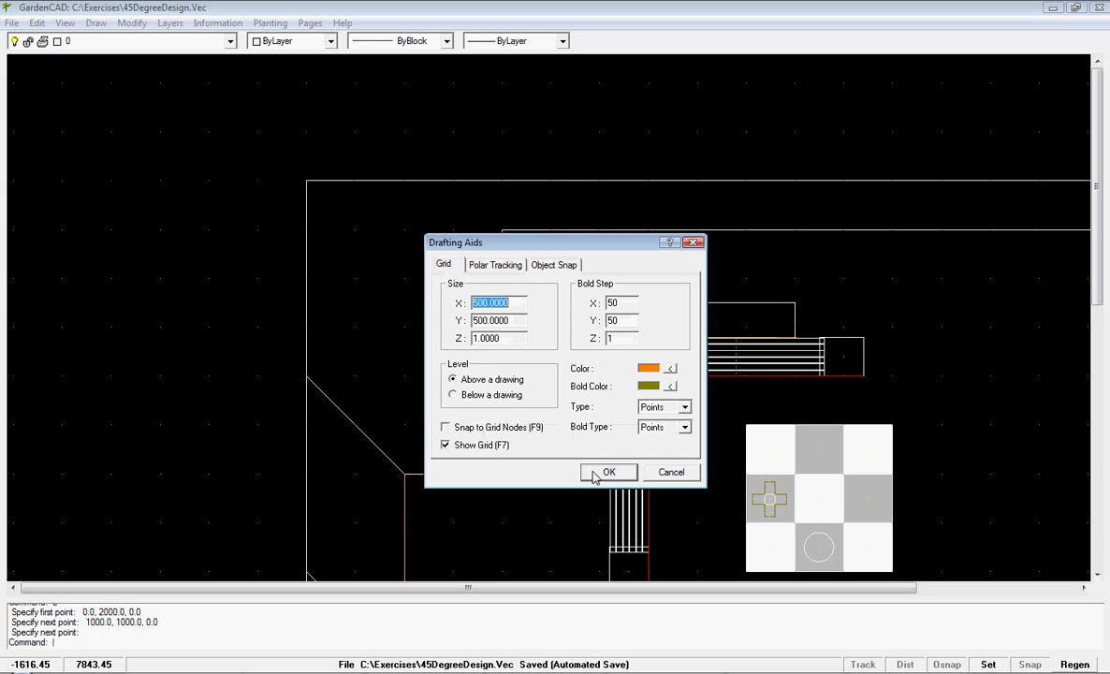
click(447, 428)
click(609, 472)
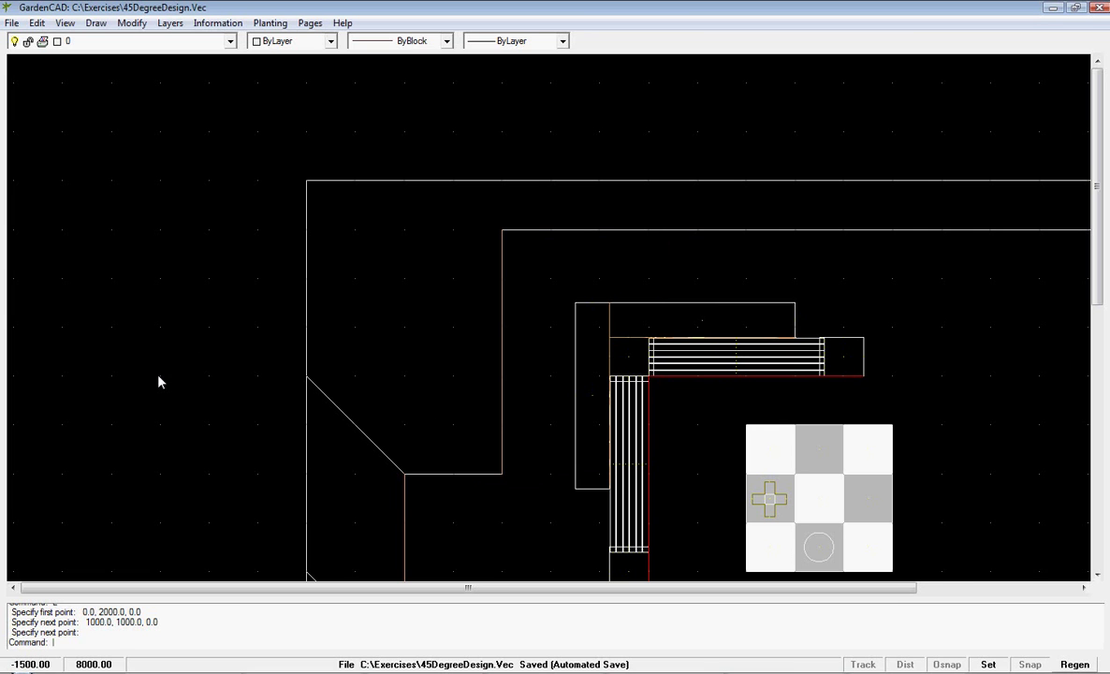
Step: Draw a line at 315° from the outer boundary's upper-left corner at 0,10000 to the inner vertical edge at about 2003,7997
key(Return)
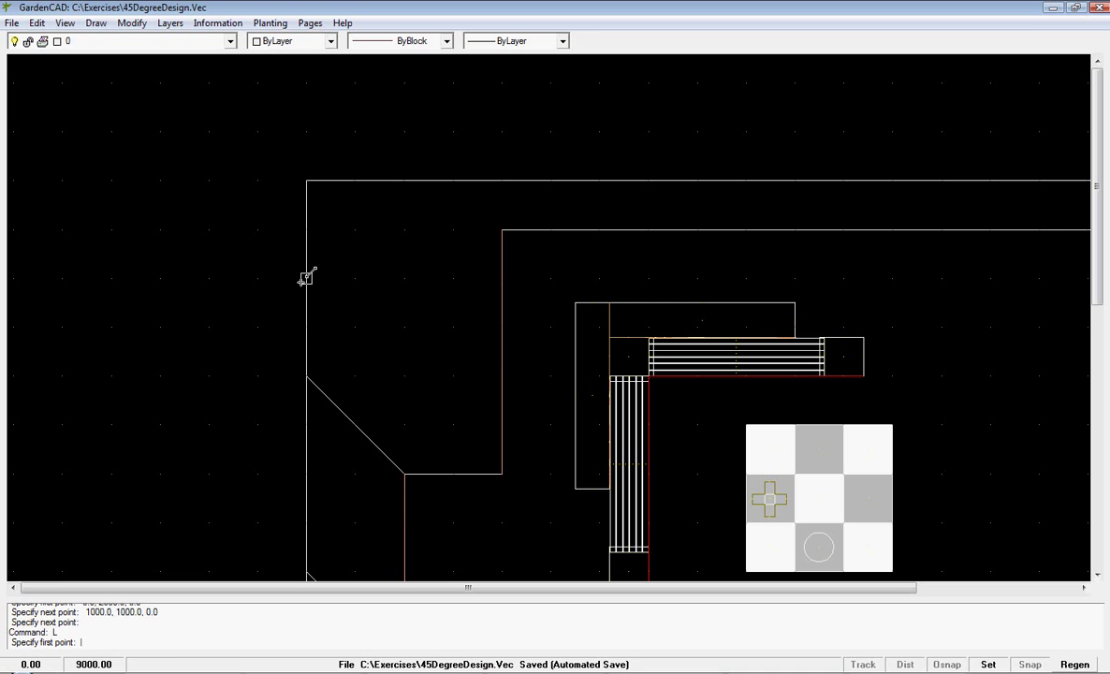
click(308, 180)
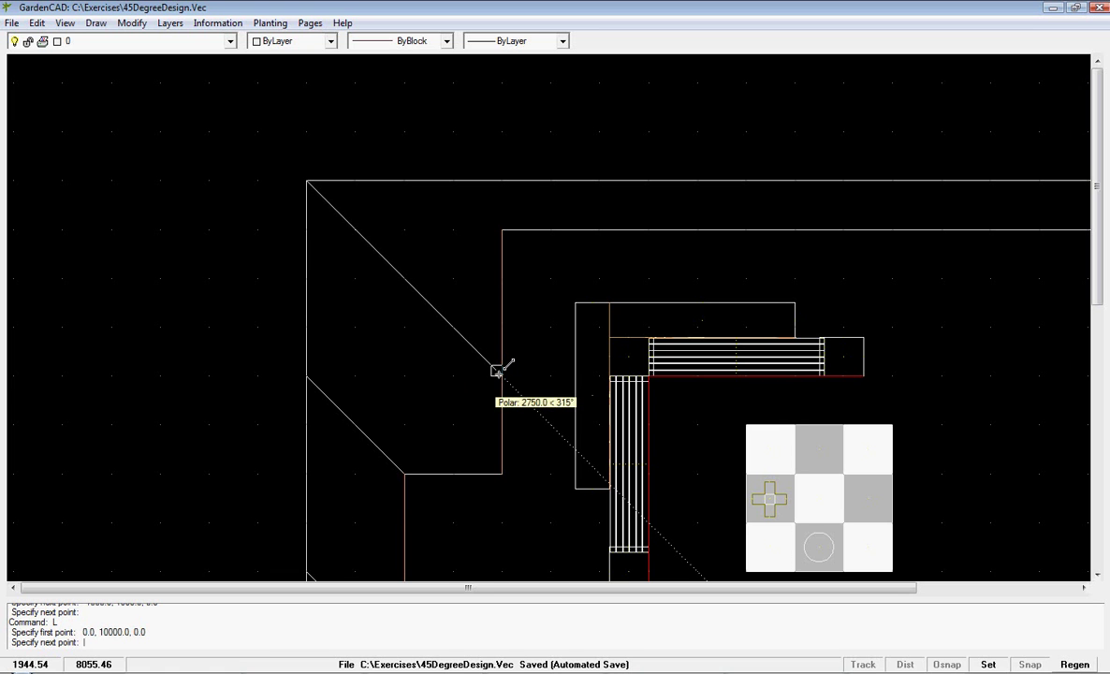
click(503, 373)
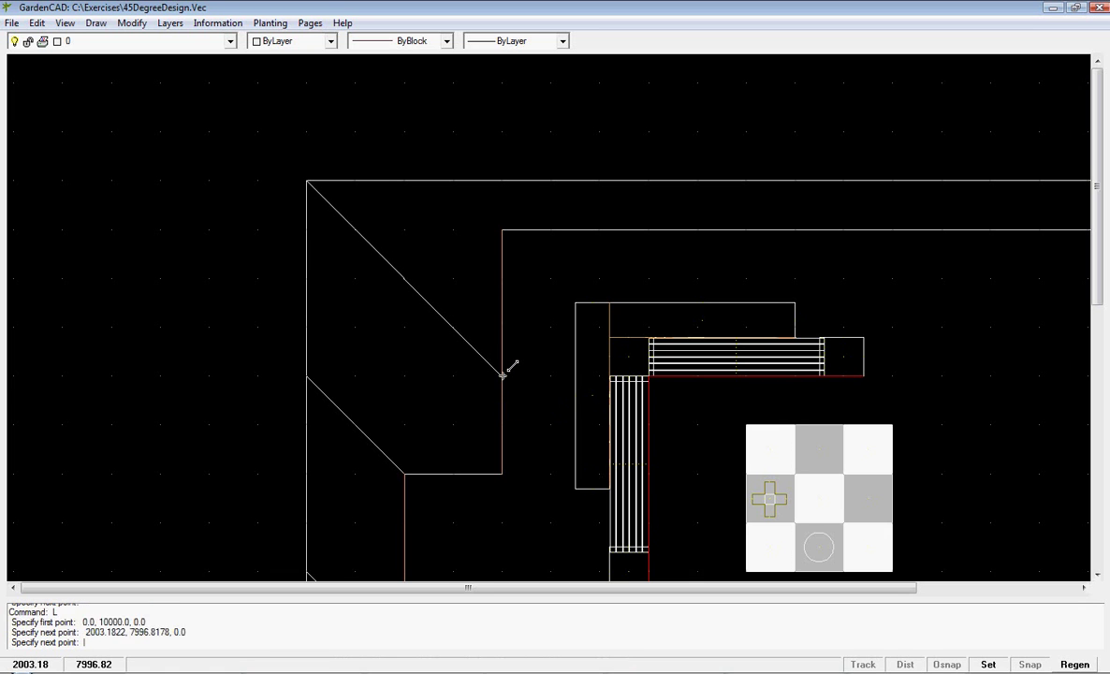
key(Return)
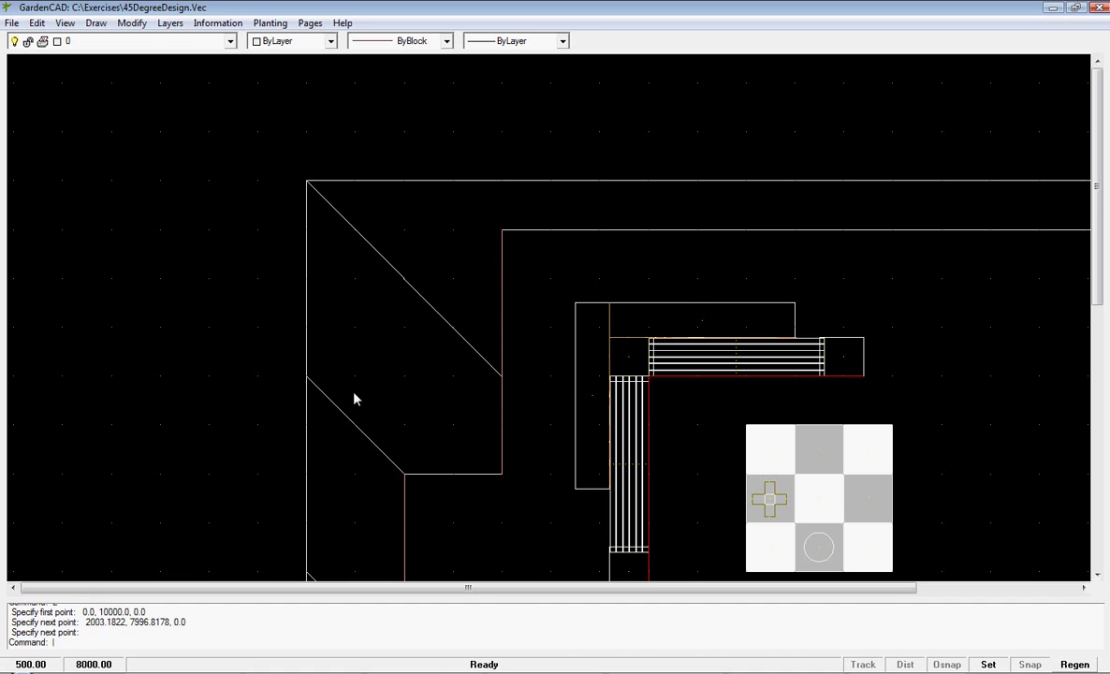
Step: Draw a 750-long line at 315° from 2000,10000 on the outer boundary's top edge to the inner horizontal edge
right_click(376, 122)
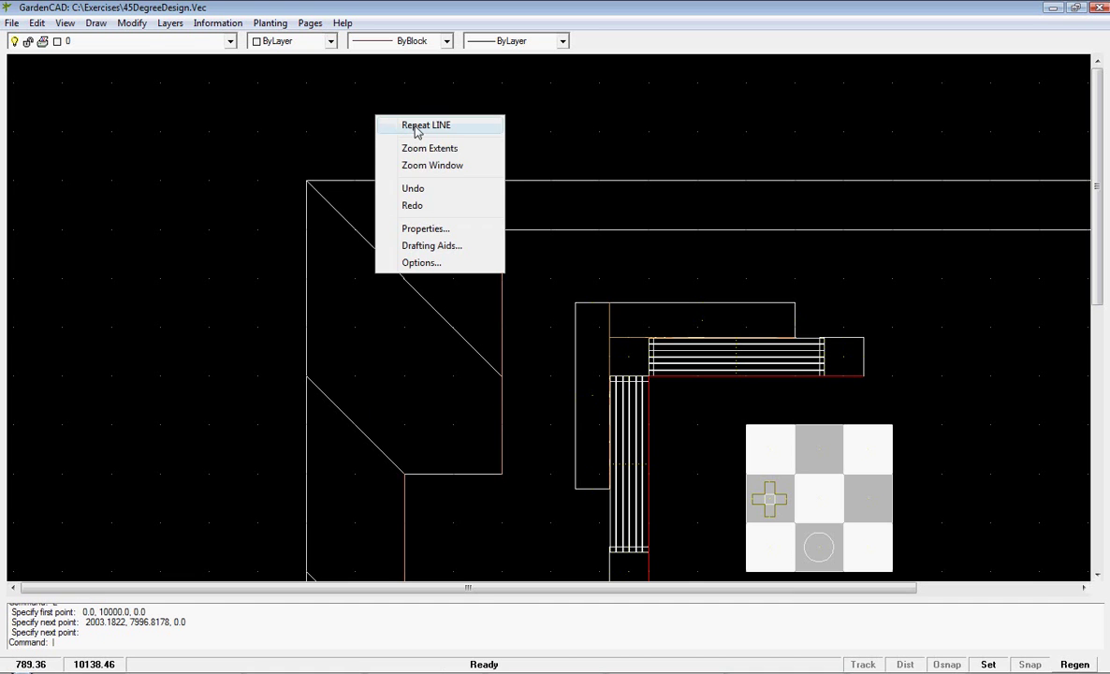
click(405, 123)
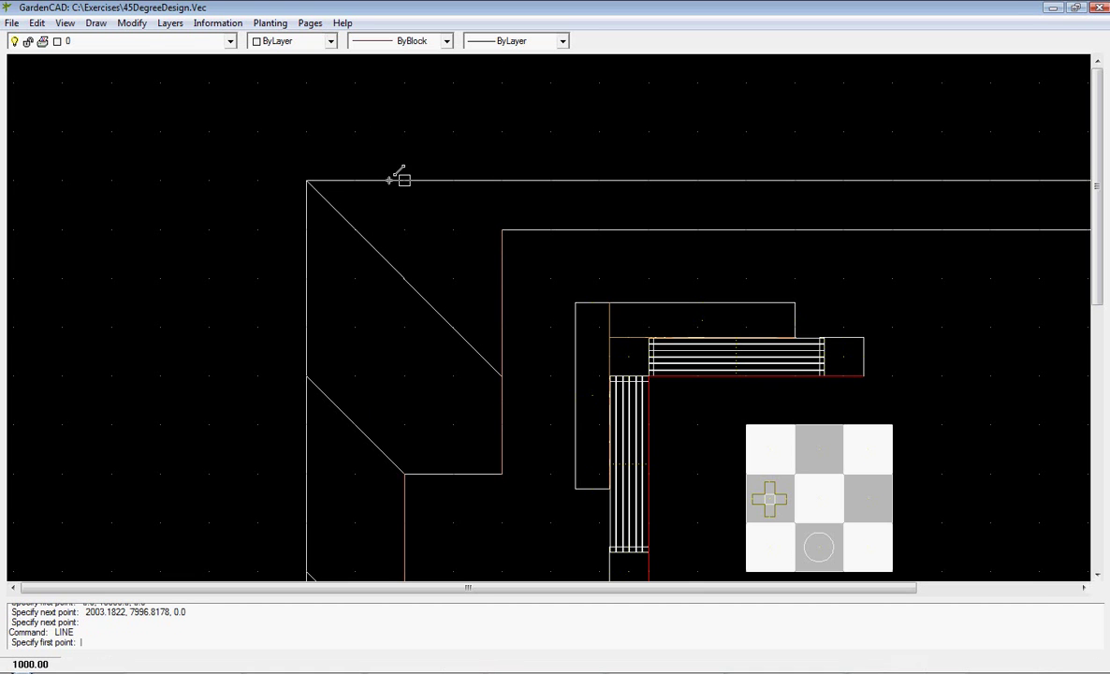
click(502, 180)
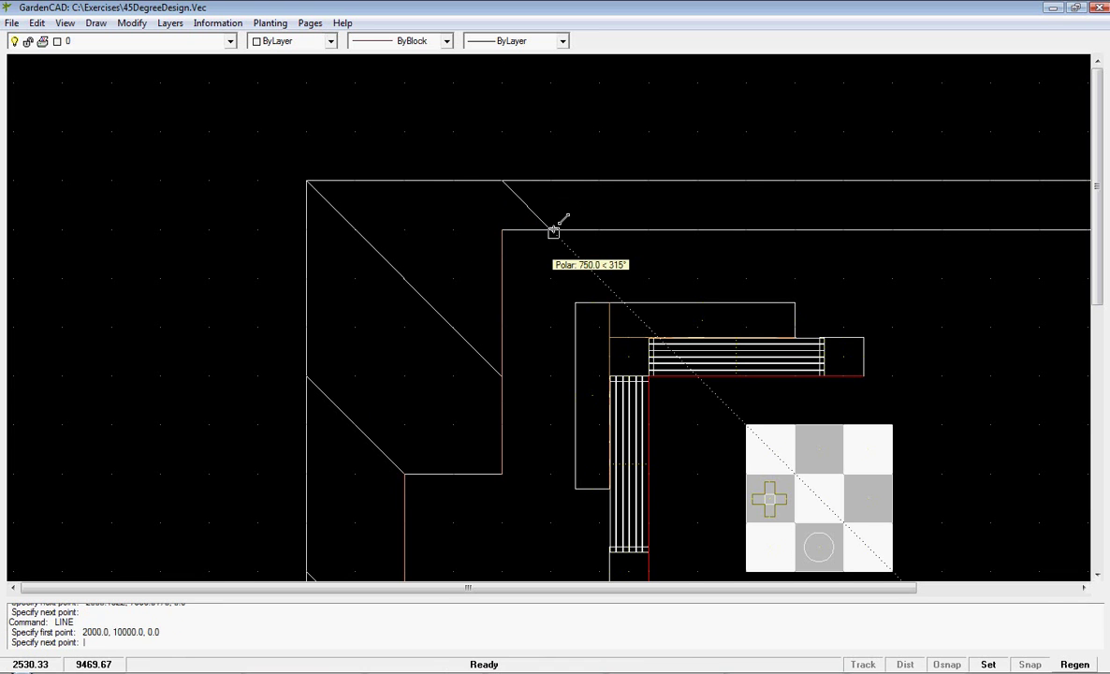
click(553, 230)
key(Return)
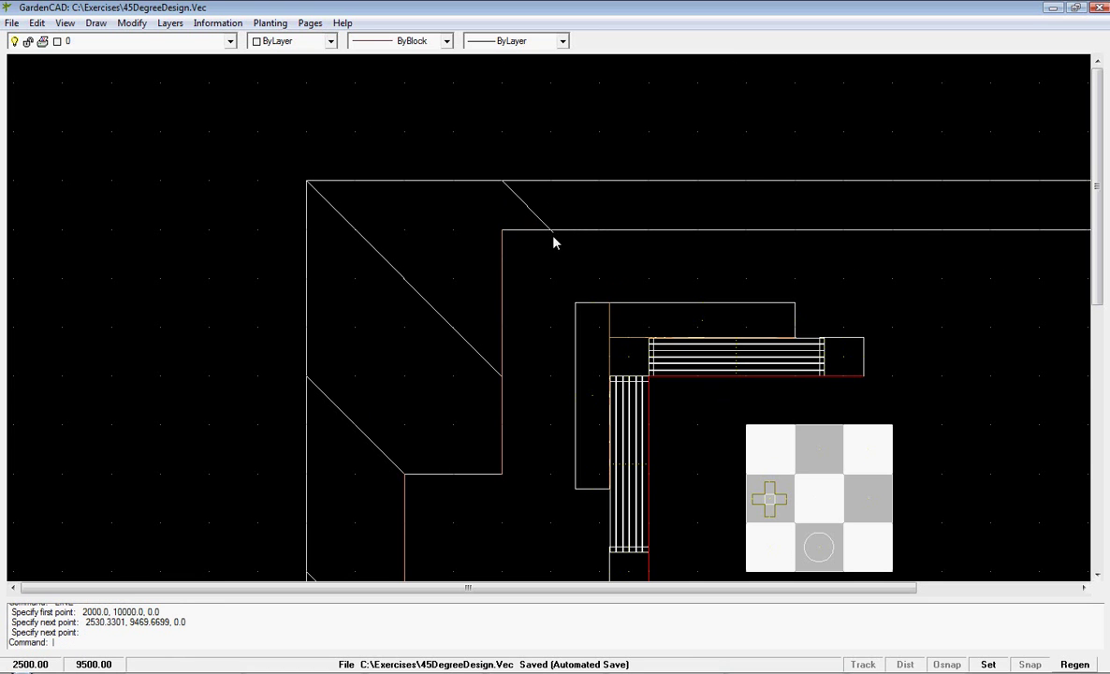
Step: Draw a second 750-long line at 315° from 4000,10000 on the outer boundary's top edge to the inner edge
right_click(563, 155)
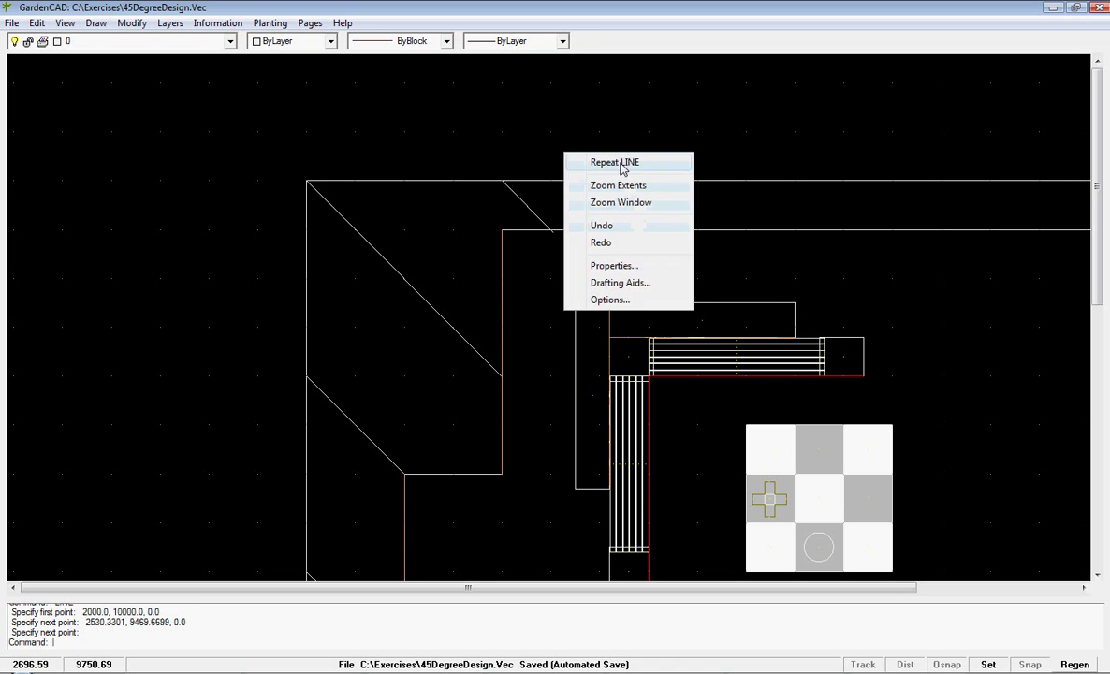
click(571, 161)
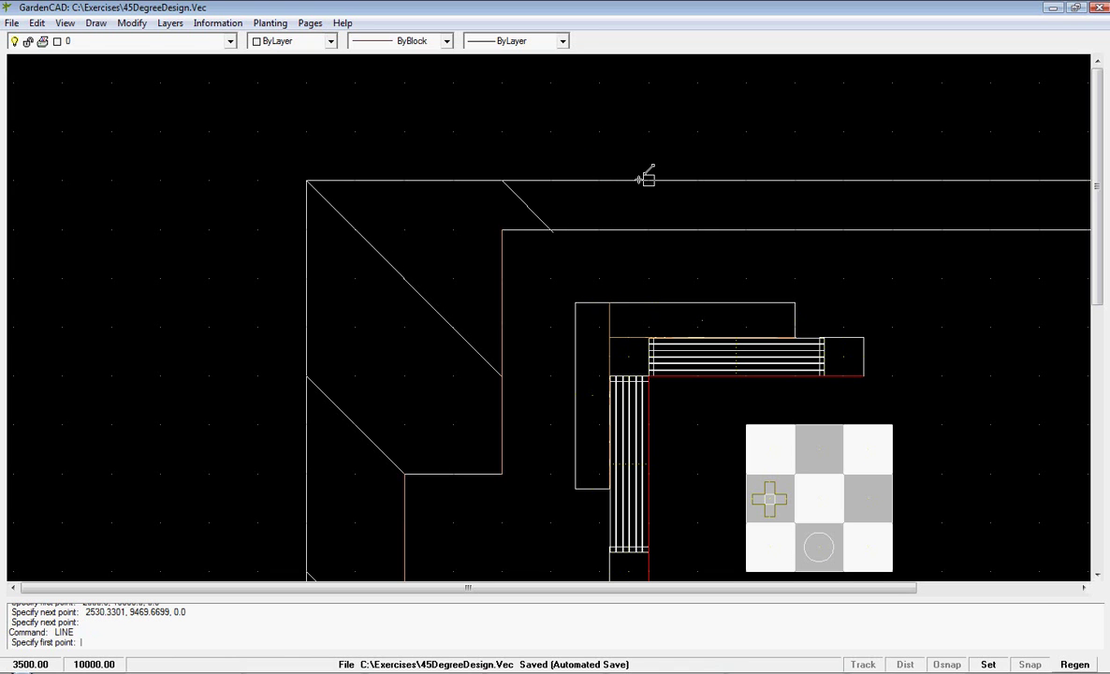
click(697, 177)
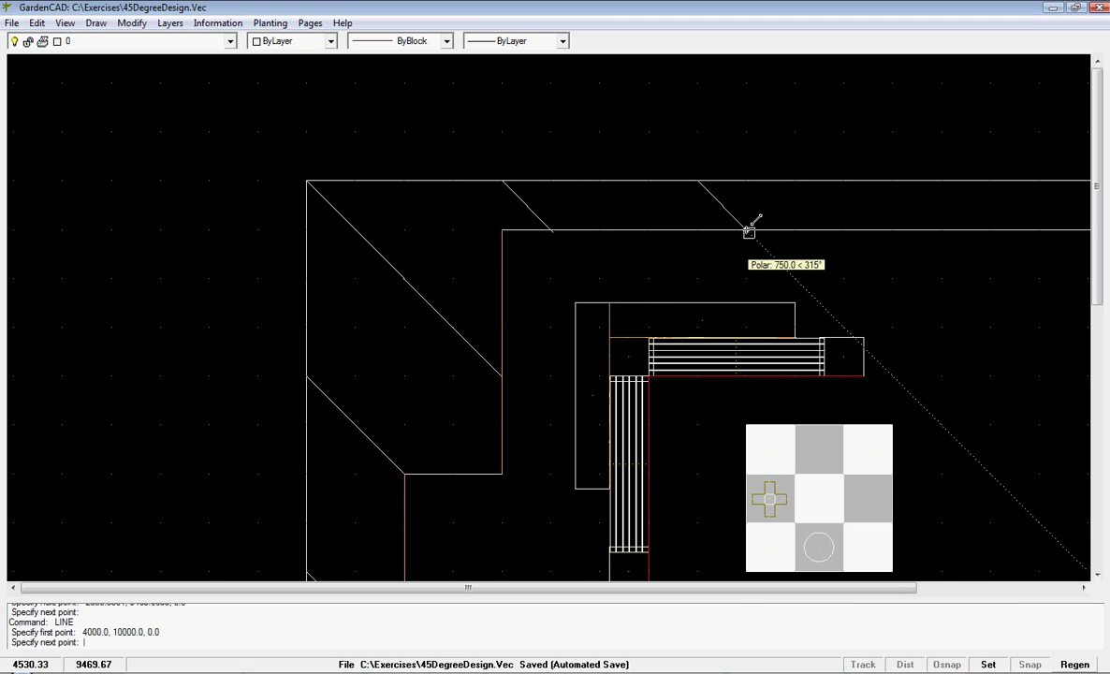
click(749, 229)
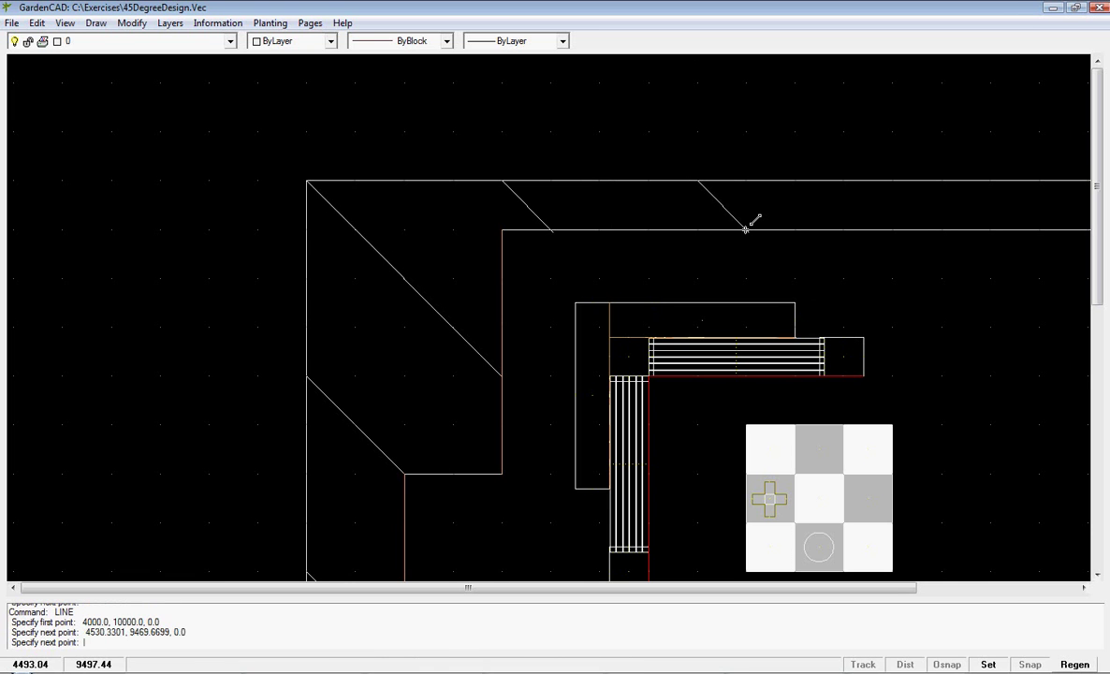
key(Return)
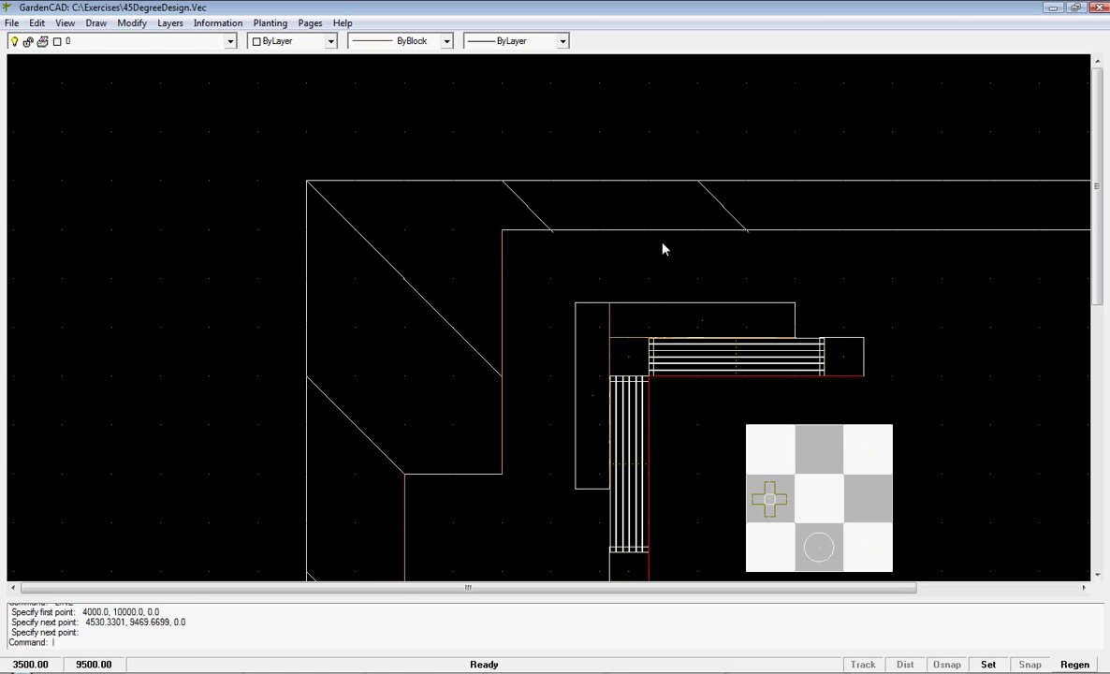
scroll(562, 245, up, 5)
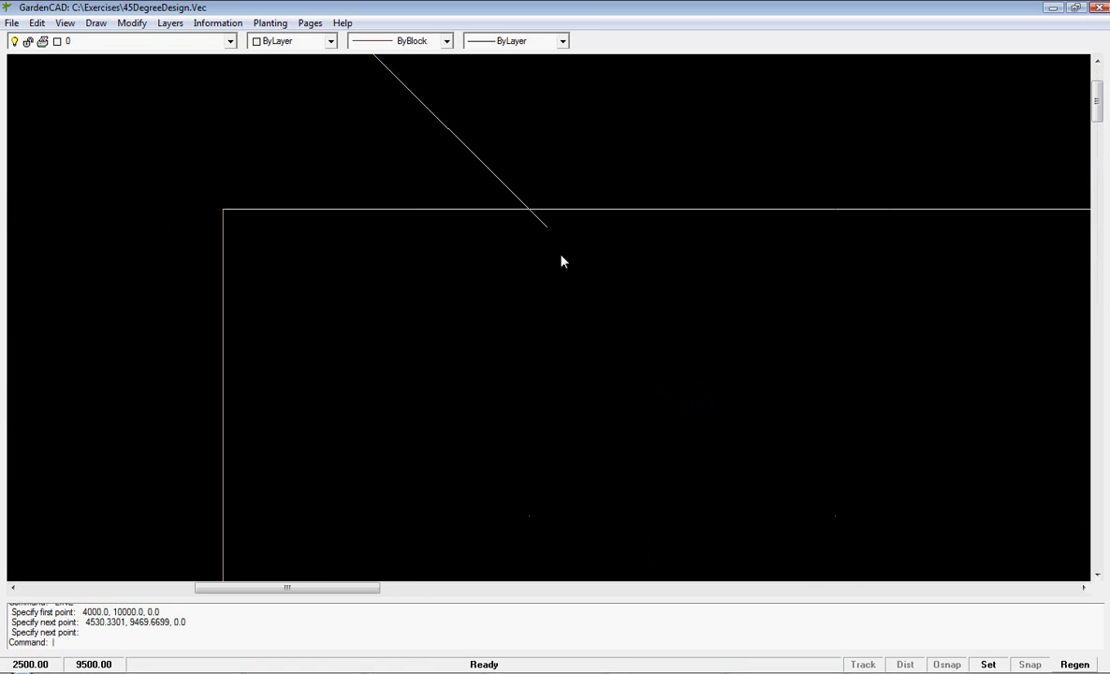
scroll(785, 293, down, 3)
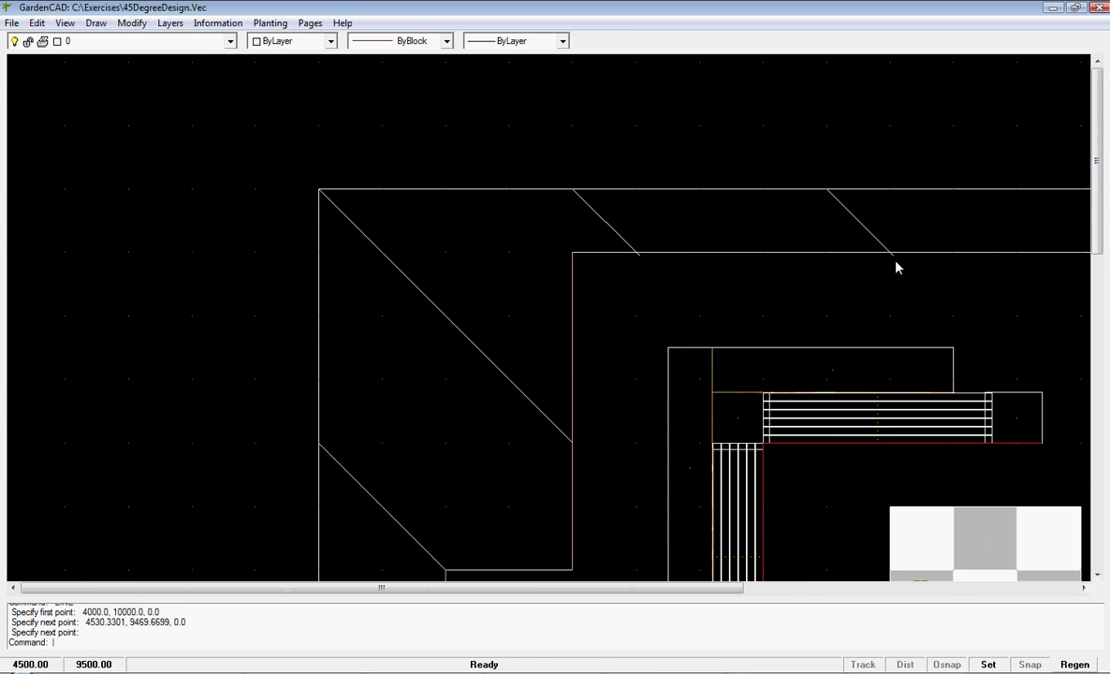
scroll(896, 269, up, 2)
scroll(558, 310, down, 5)
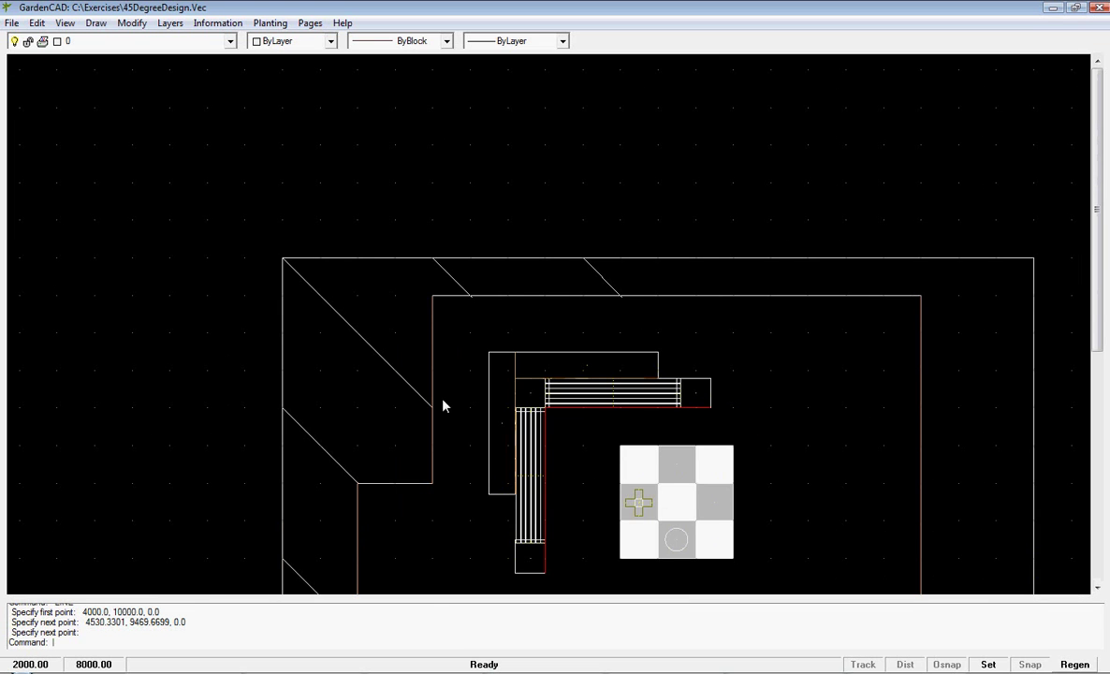
scroll(475, 305, up, 3)
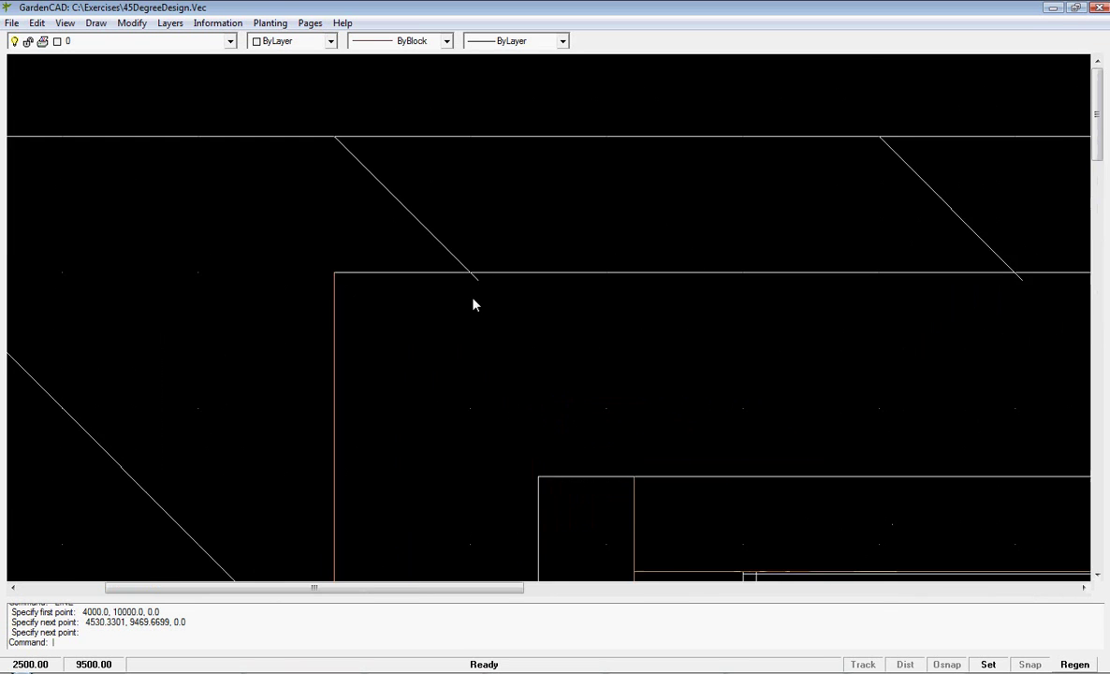
scroll(474, 305, up, 1)
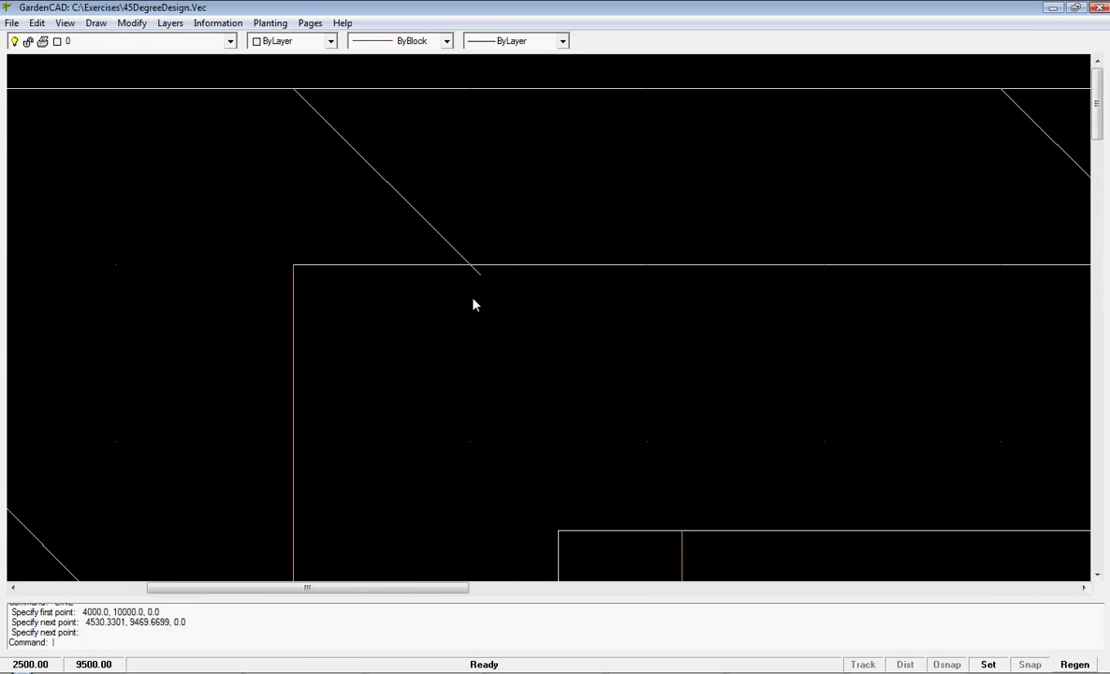
click(131, 23)
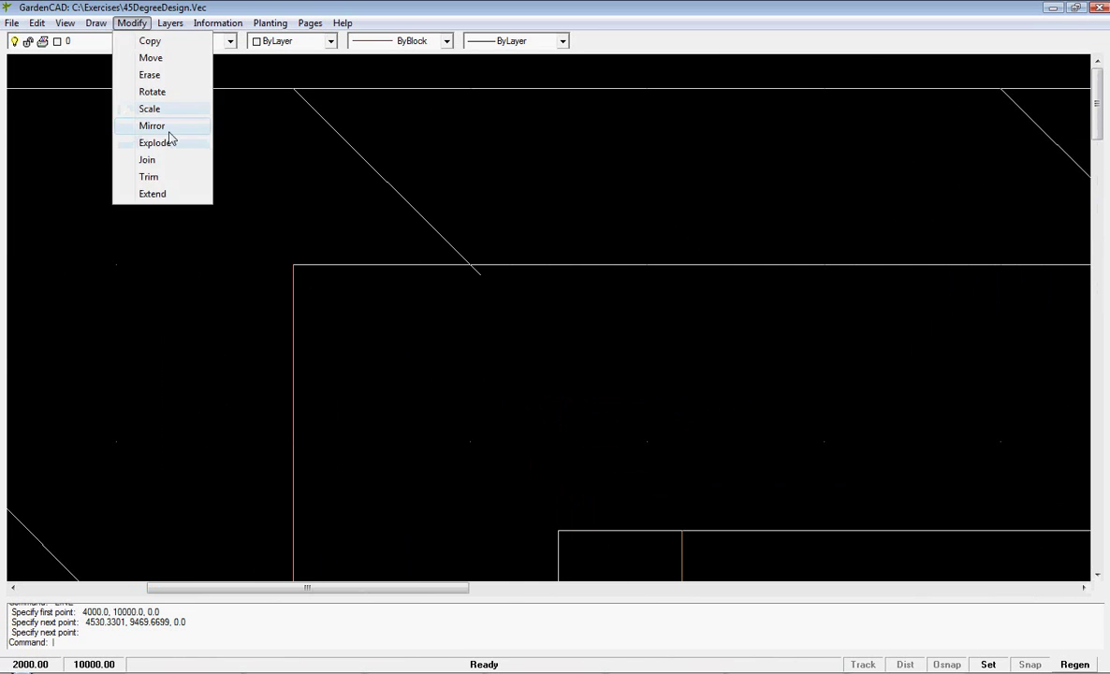
click(152, 176)
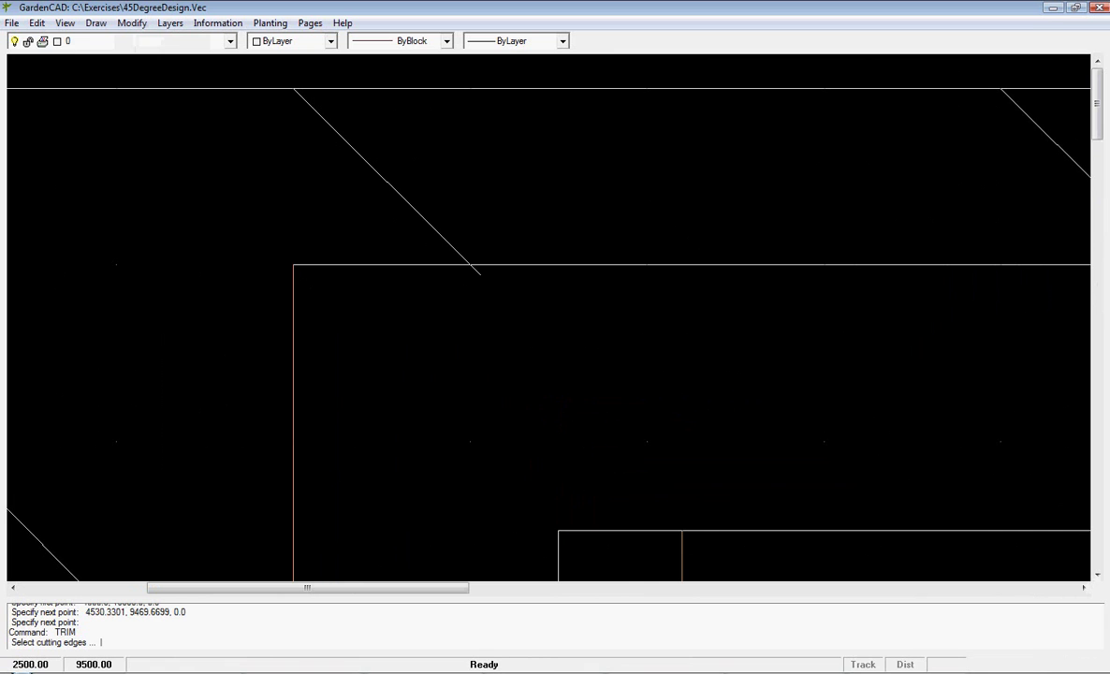
scroll(518, 152, down, 5)
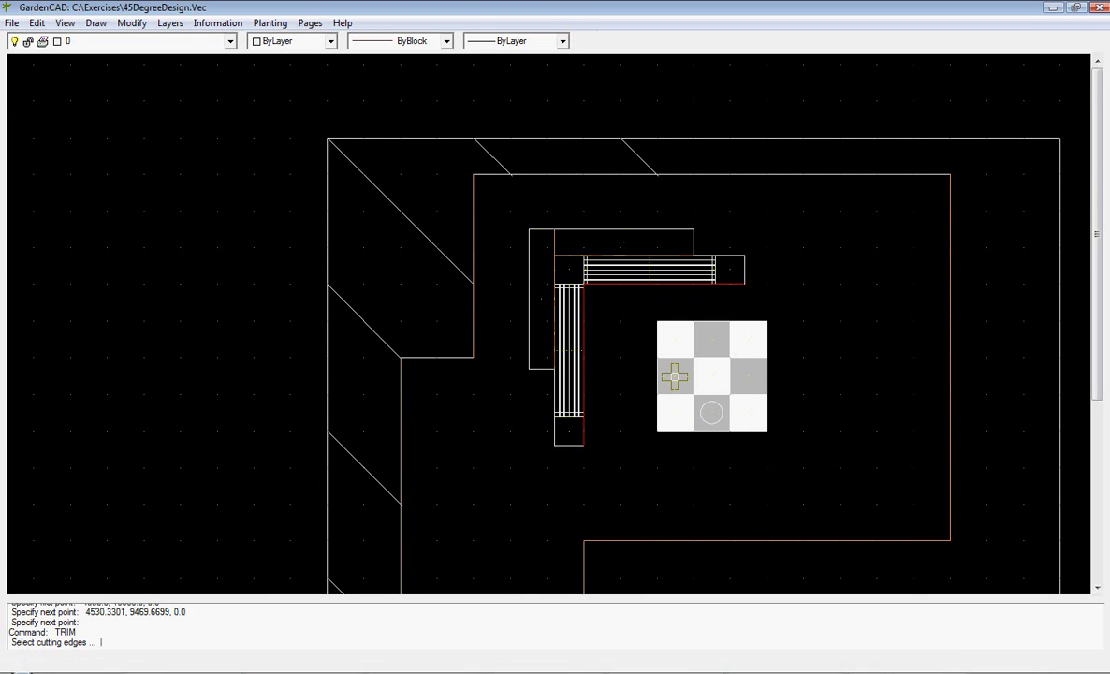
key(Escape)
Step: Enable the crosshair cursor in the display options
right_click(201, 272)
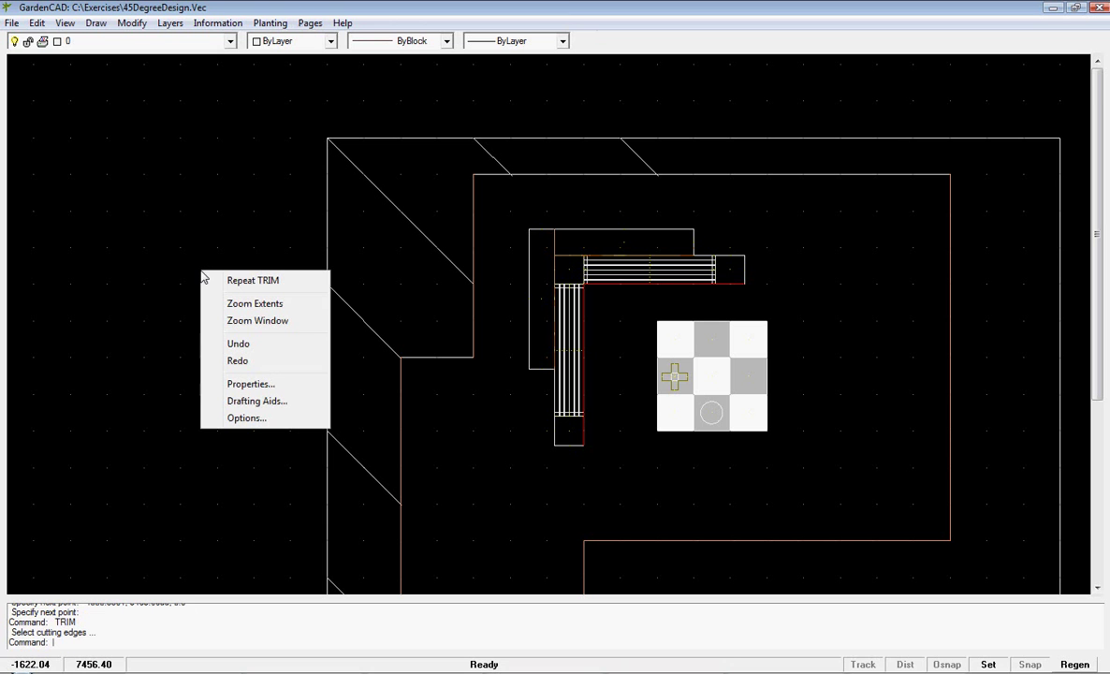
click(260, 419)
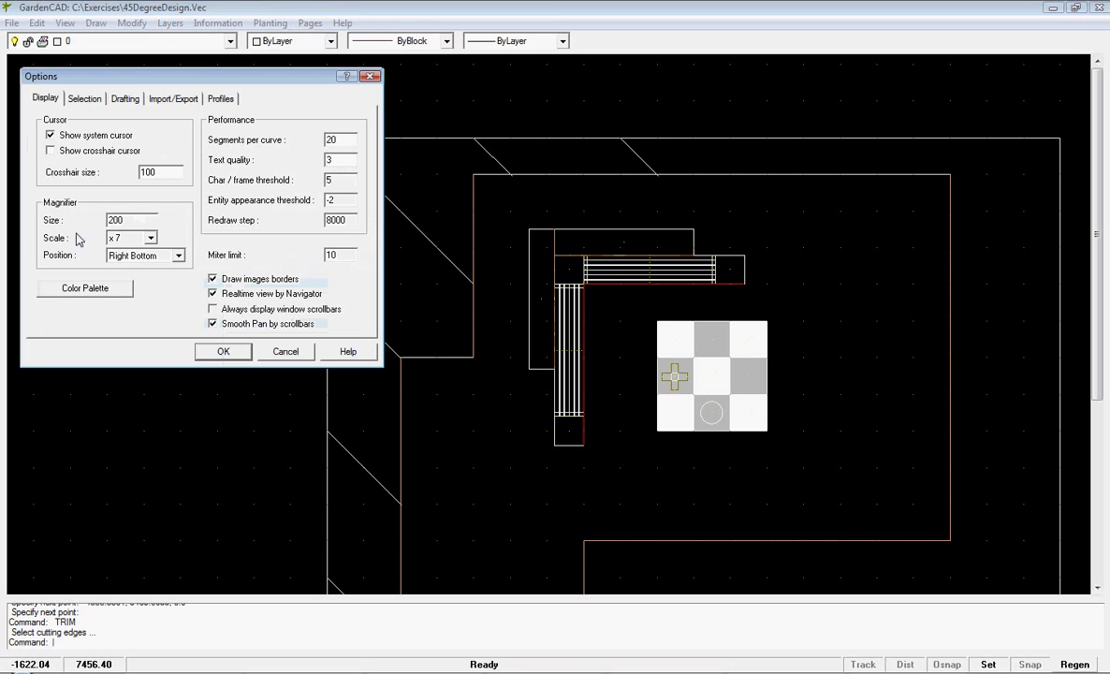
click(49, 150)
click(222, 351)
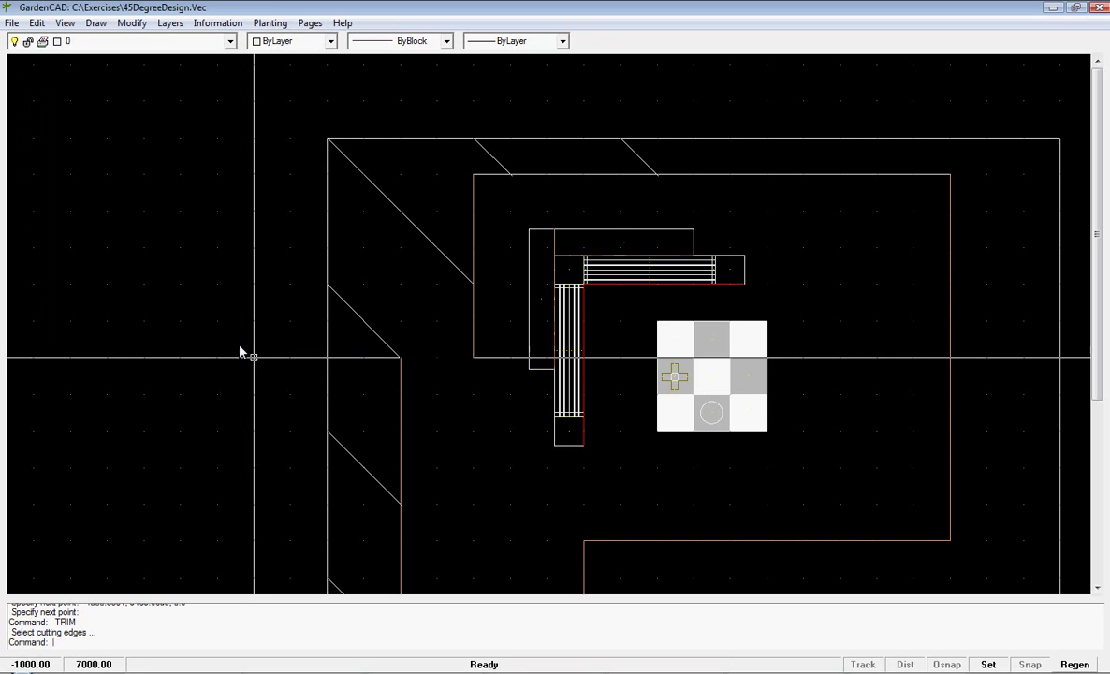
Step: Turn off snapping to grid nodes
scroll(525, 186, up, 3)
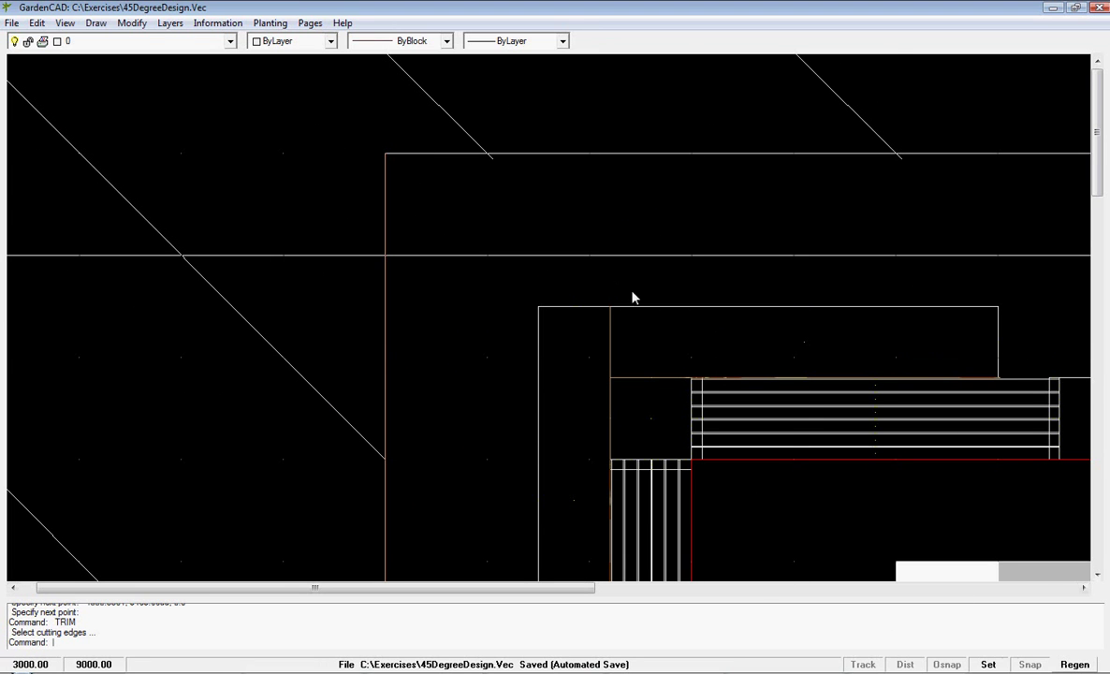
click(1030, 665)
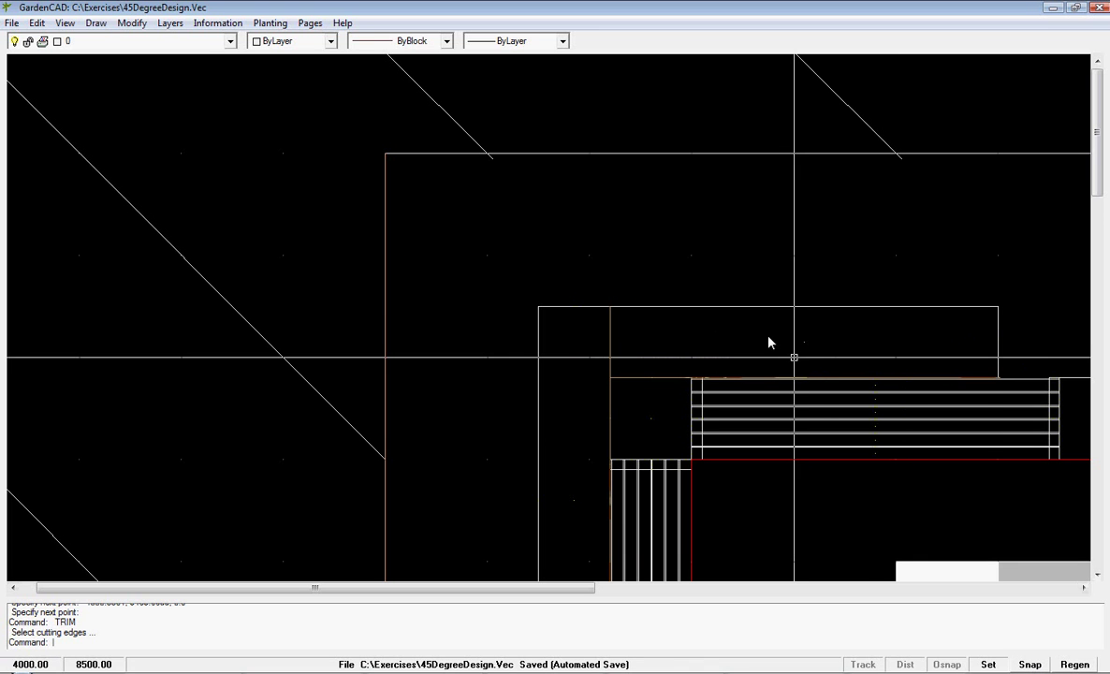
click(1030, 665)
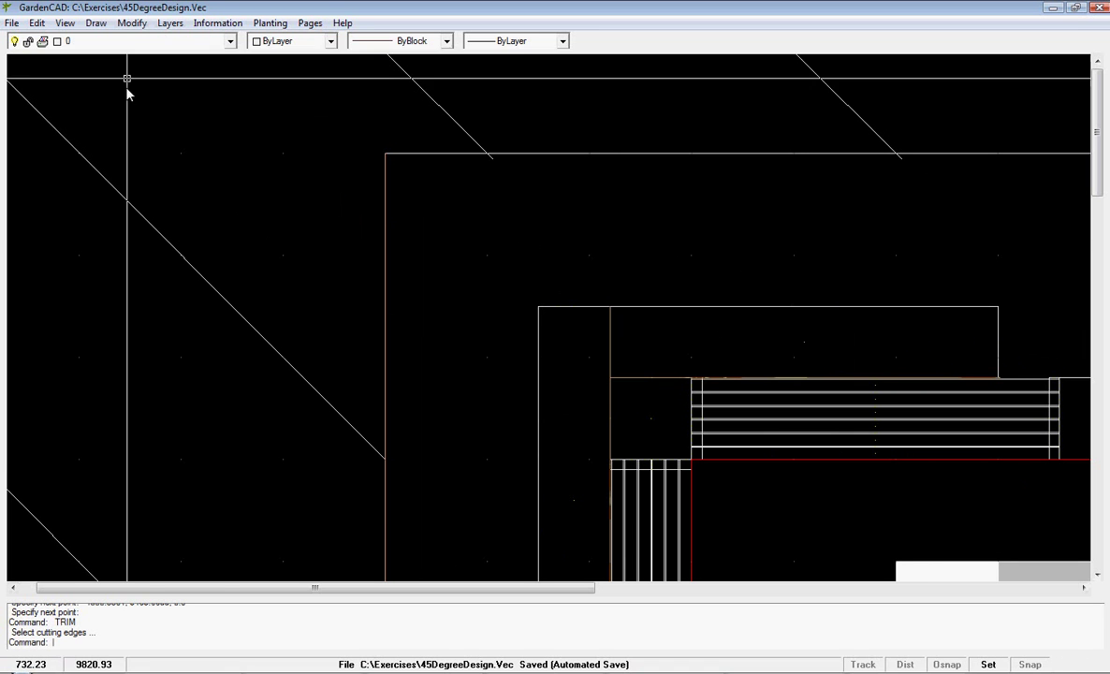
Step: Trim the overhanging ends of the two short 45-degree lines, using the inner area's upper horizontal edge as the cutting edge
click(131, 24)
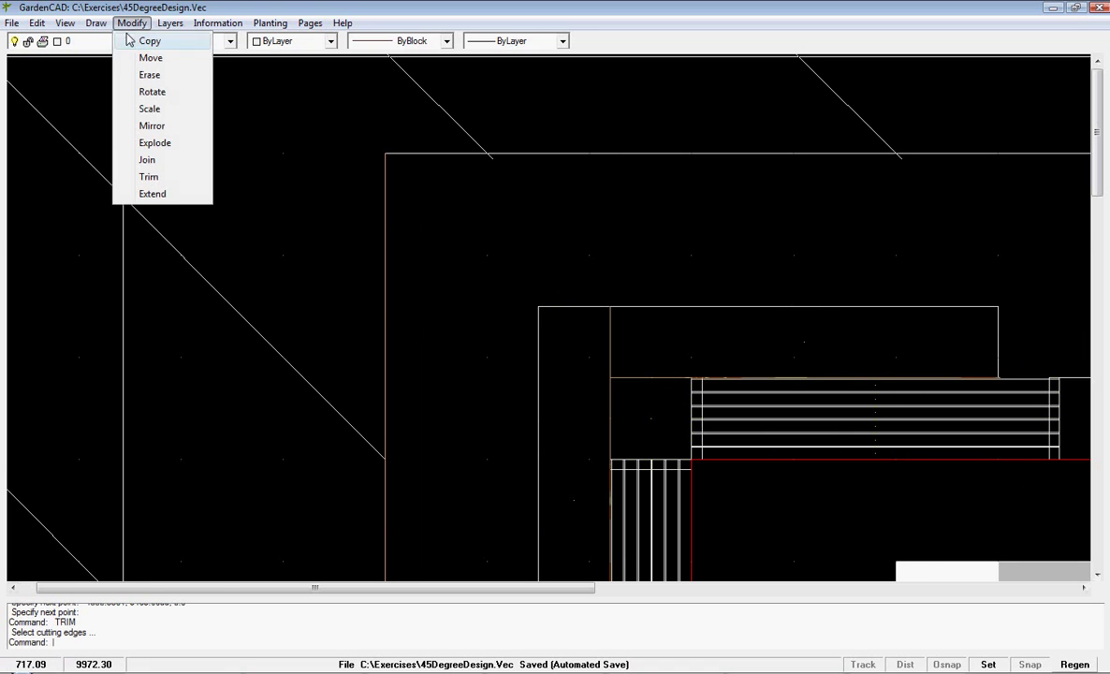
click(151, 177)
click(650, 154)
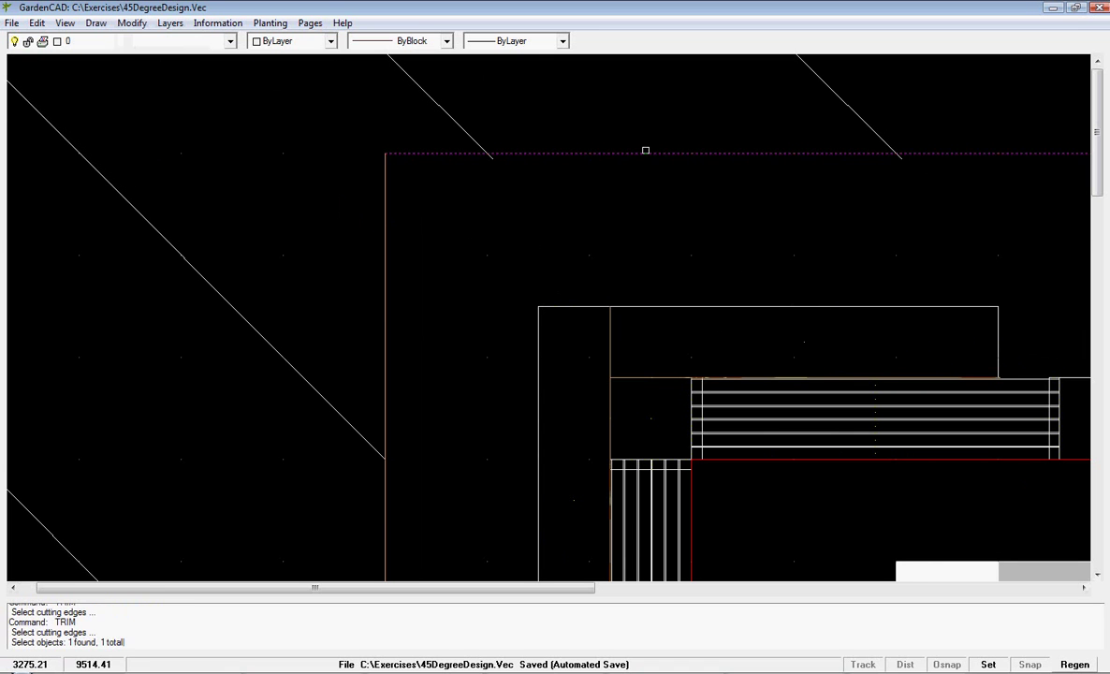
key(Return)
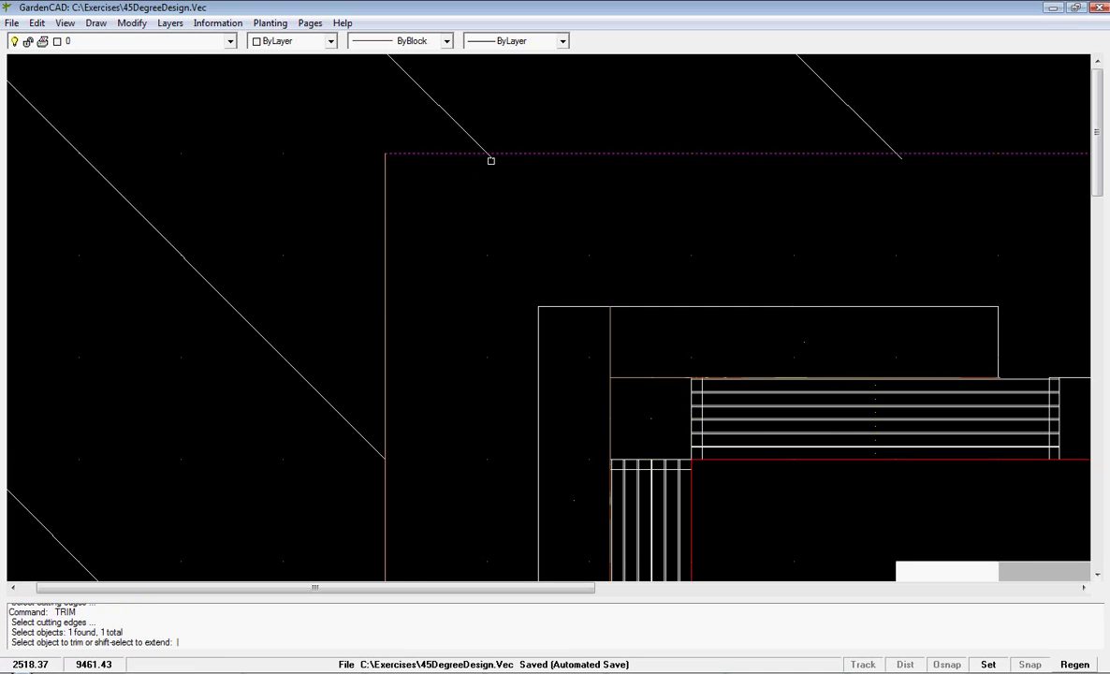
click(491, 160)
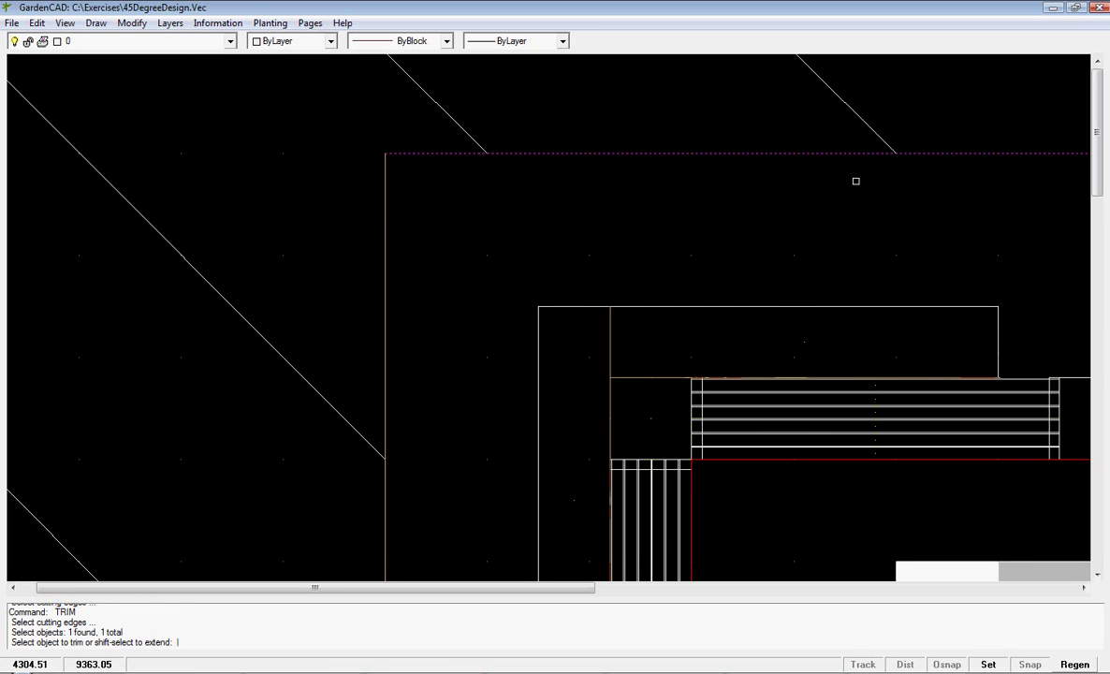
key(Return)
scroll(361, 364, down, 5)
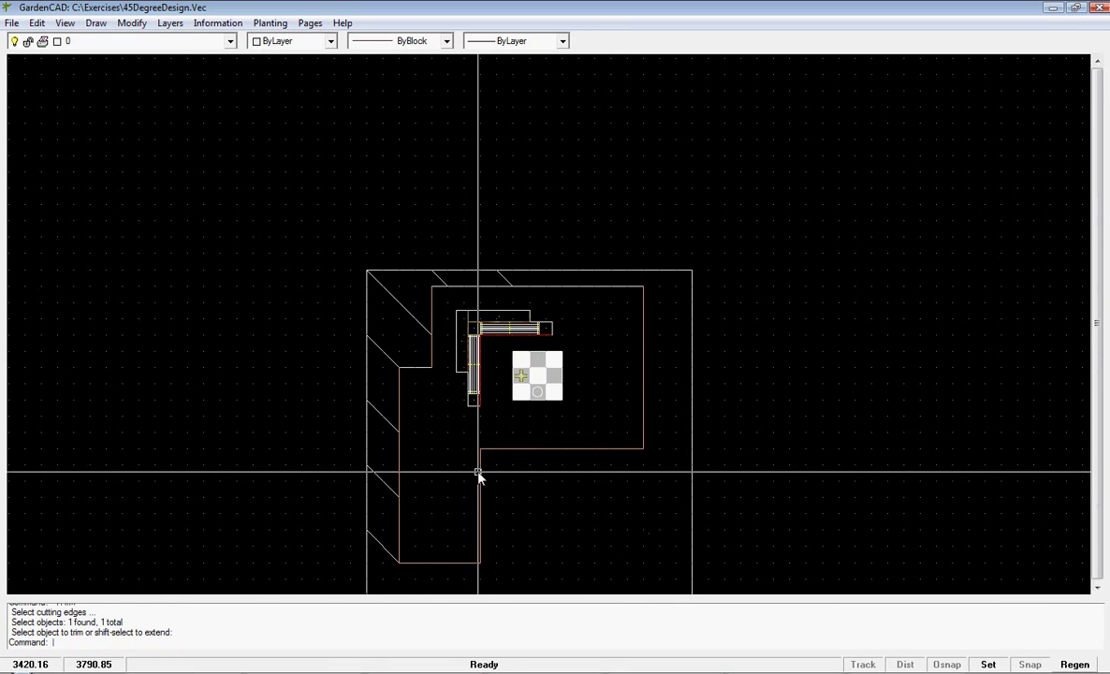
Step: Copy the star-leaved plant from 250,5500 down the bed to 500,5250, about 825,4925, 209,4925, 501,4632 and 831,4302
scroll(342, 433, up, 3)
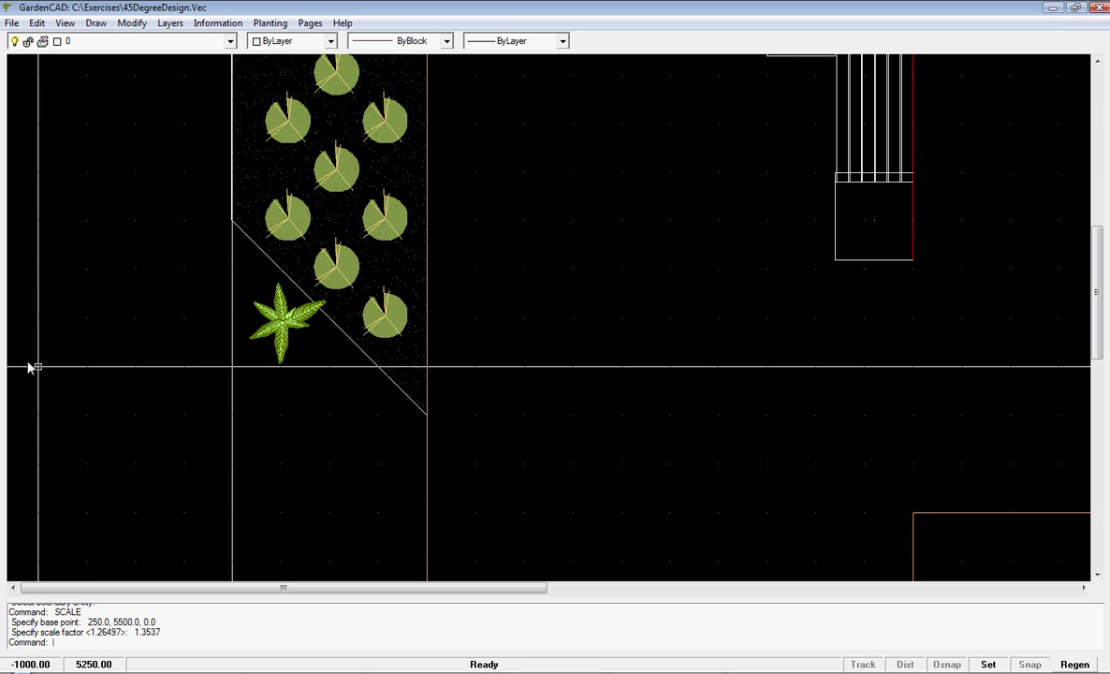
click(285, 330)
right_click(284, 329)
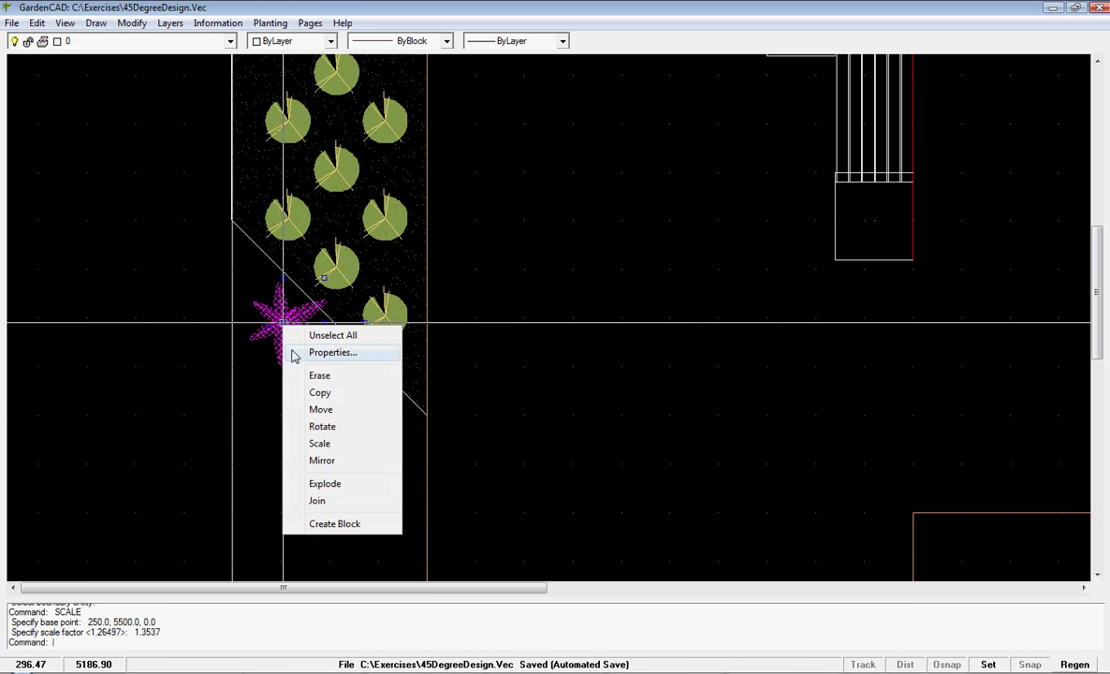
click(322, 388)
click(280, 320)
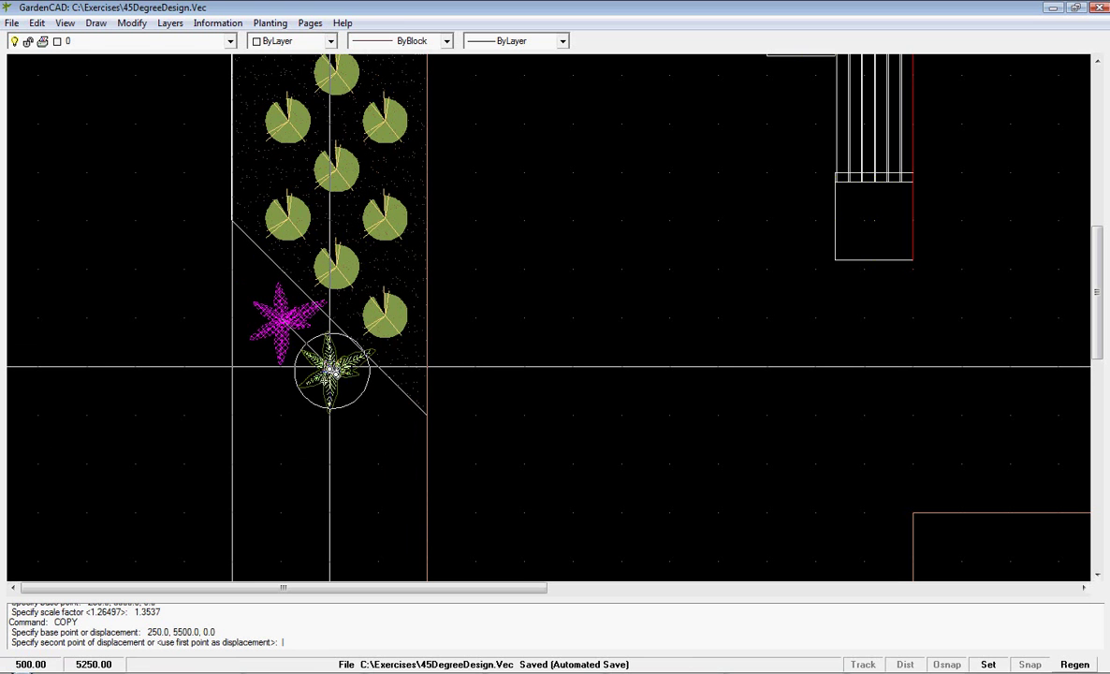
click(330, 367)
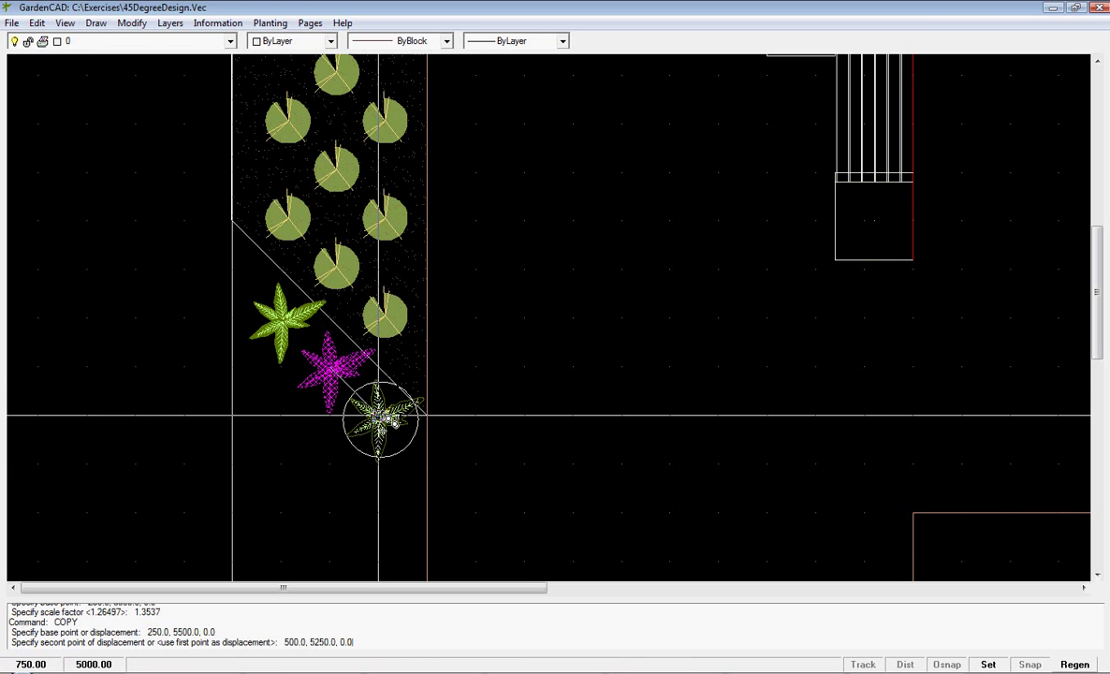
click(389, 428)
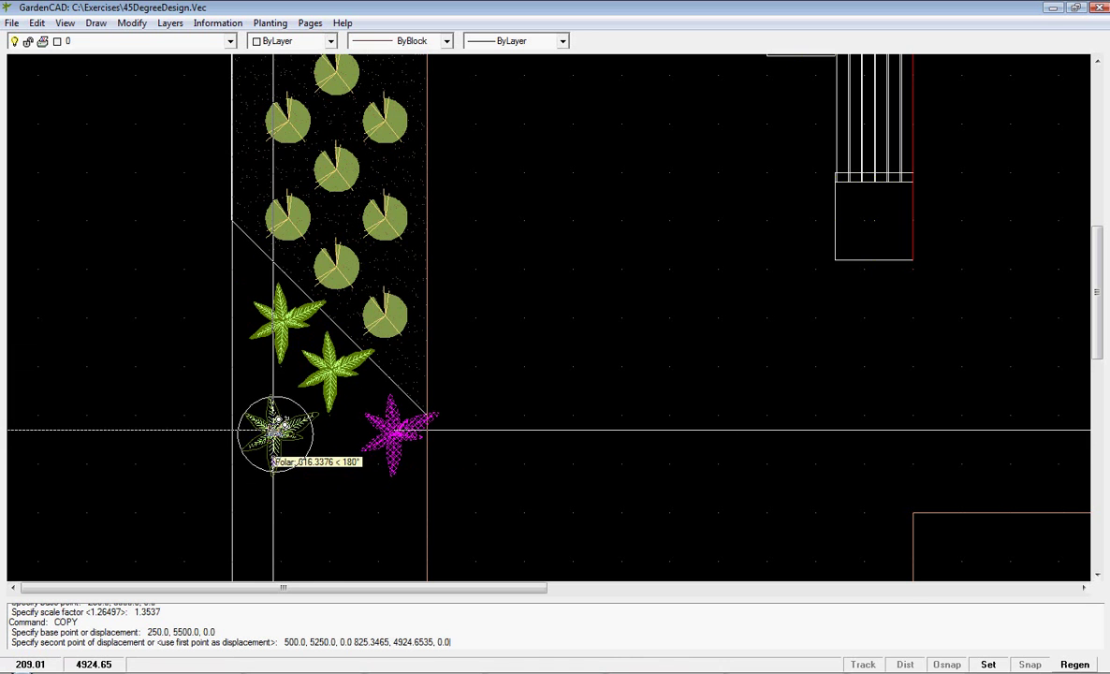
click(273, 429)
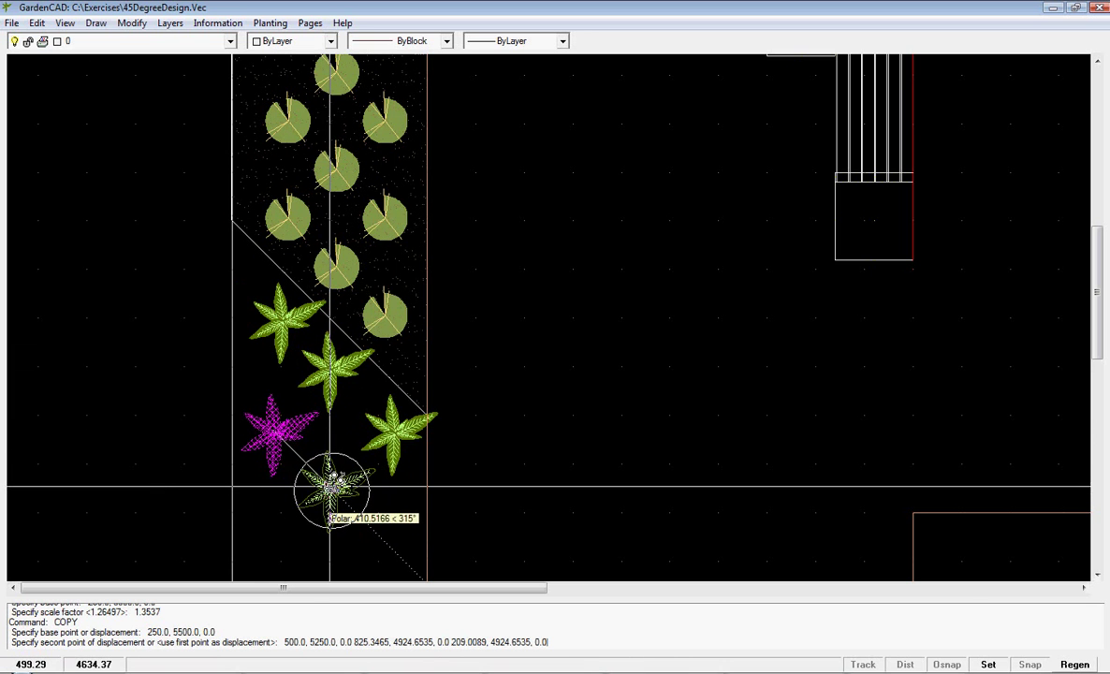
click(330, 487)
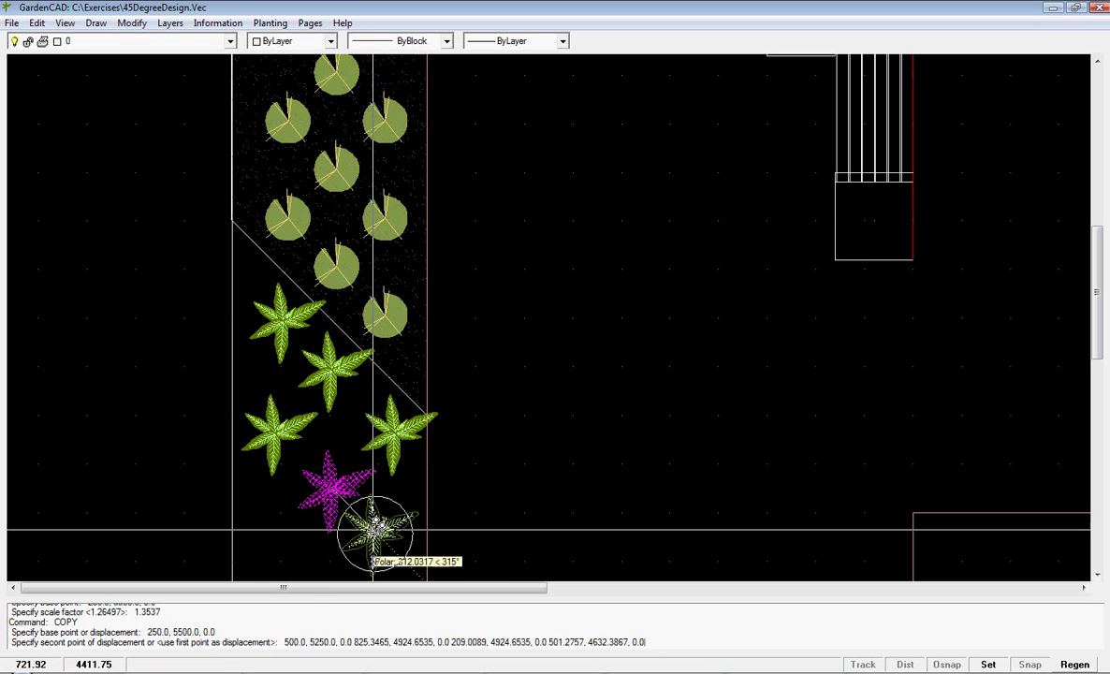
click(400, 545)
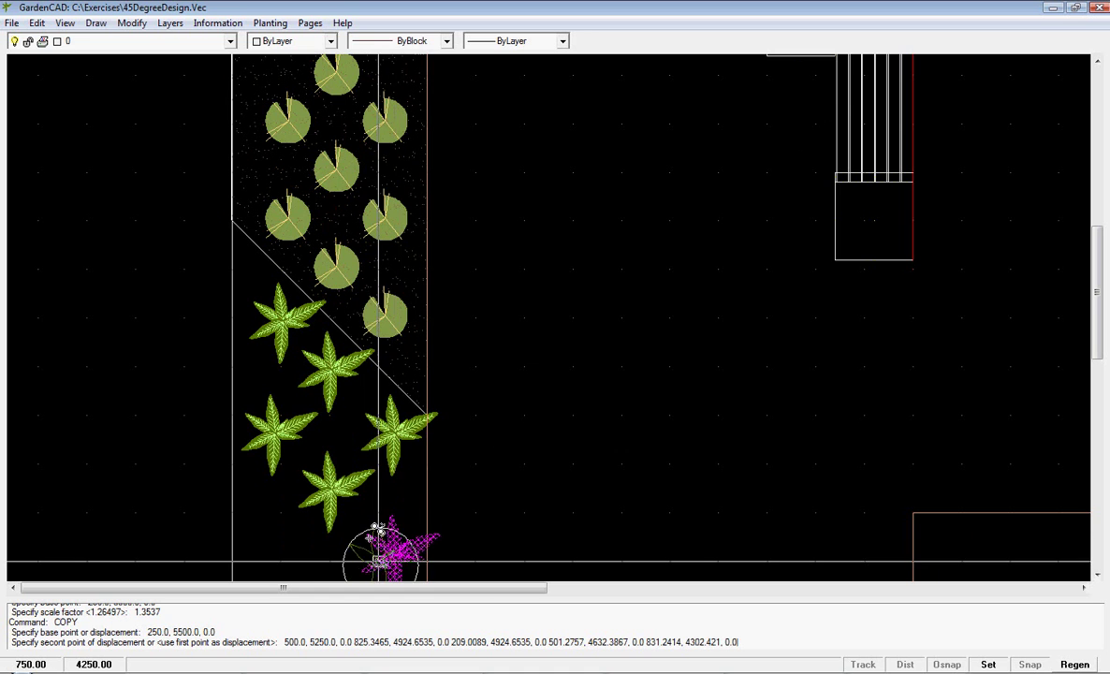
Step: Place further copies of the plant at about 221,4302, at 500,4000 and near the bed's lower end by the inner edge
scroll(332, 516, down, 5)
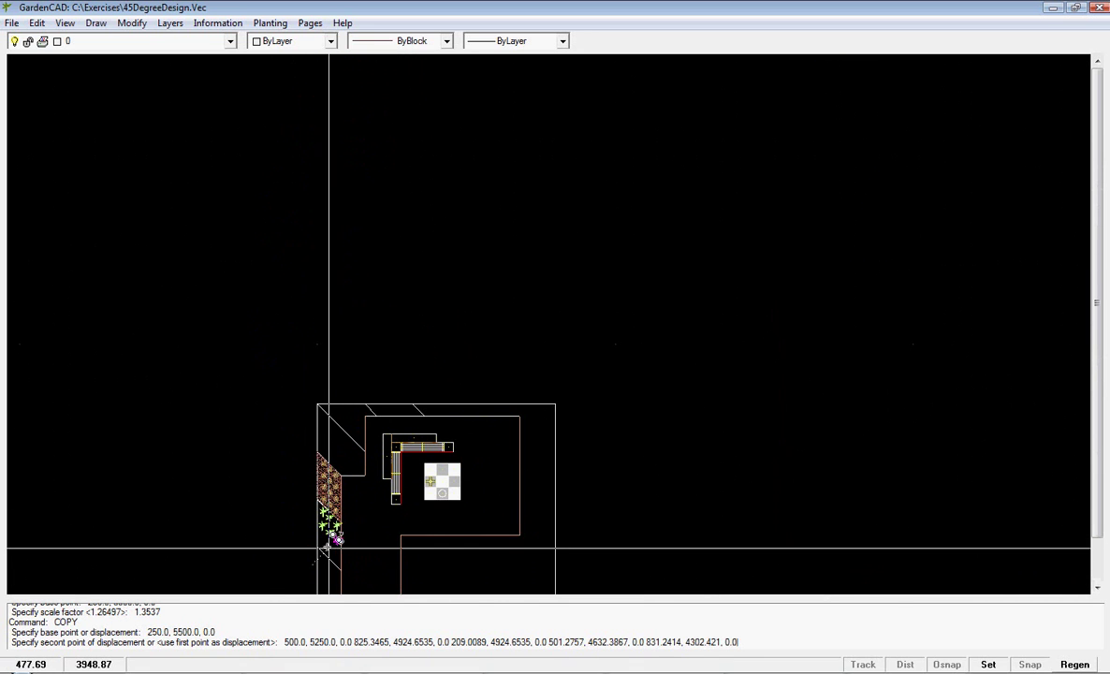
middle_drag(331, 528, 362, 421)
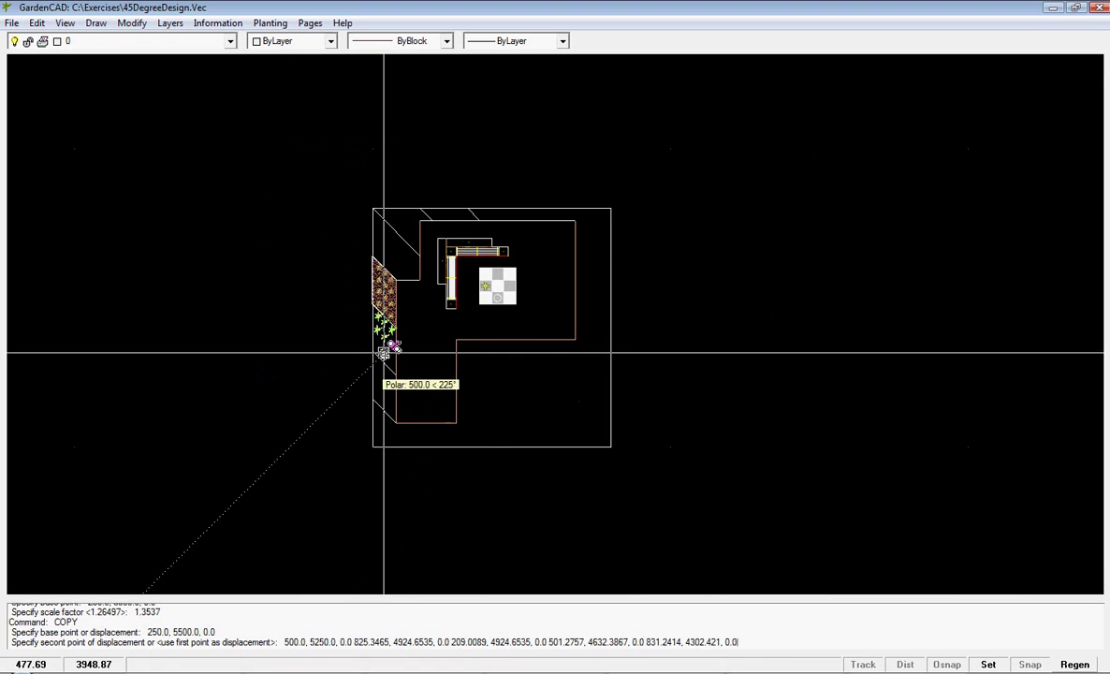
scroll(384, 342, up, 5)
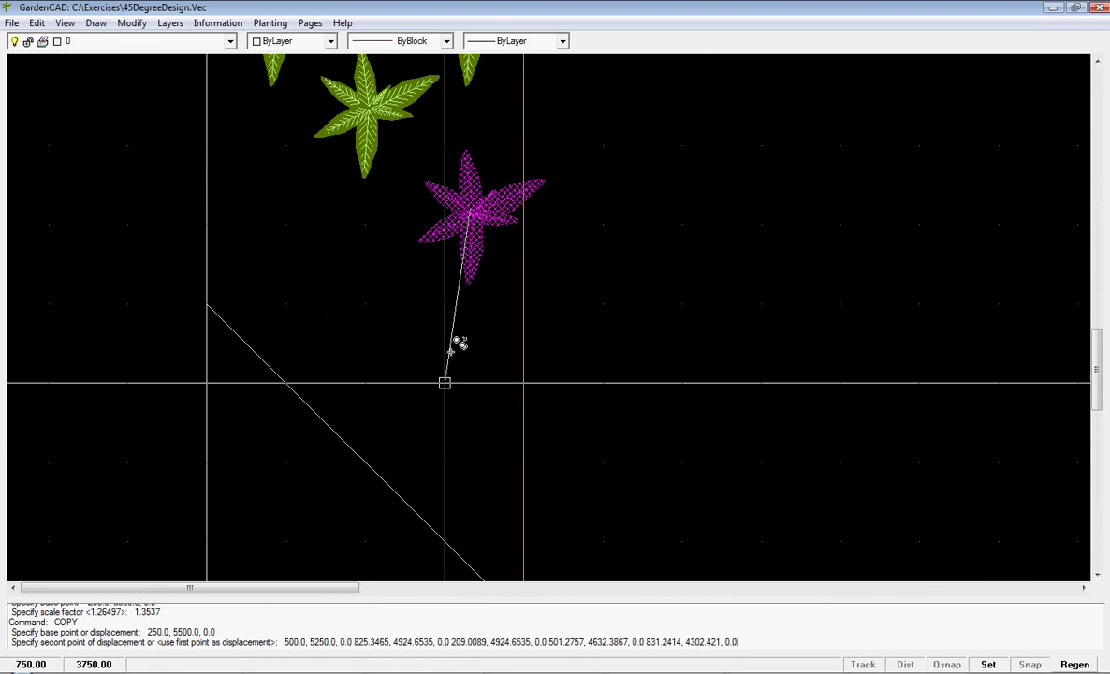
click(277, 208)
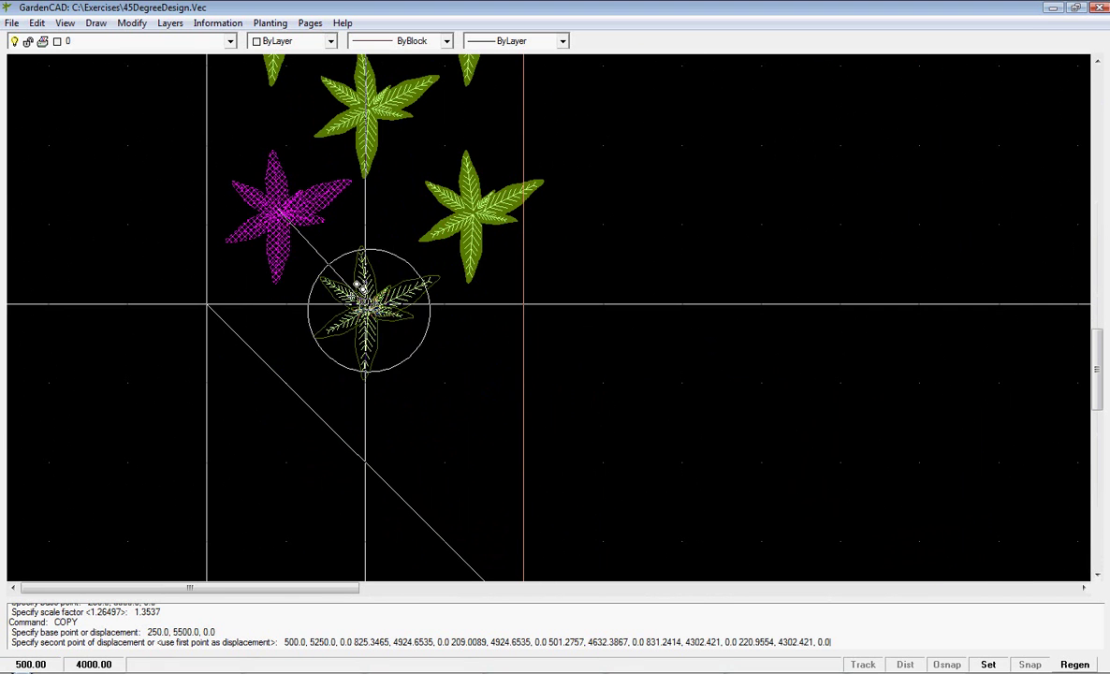
click(373, 305)
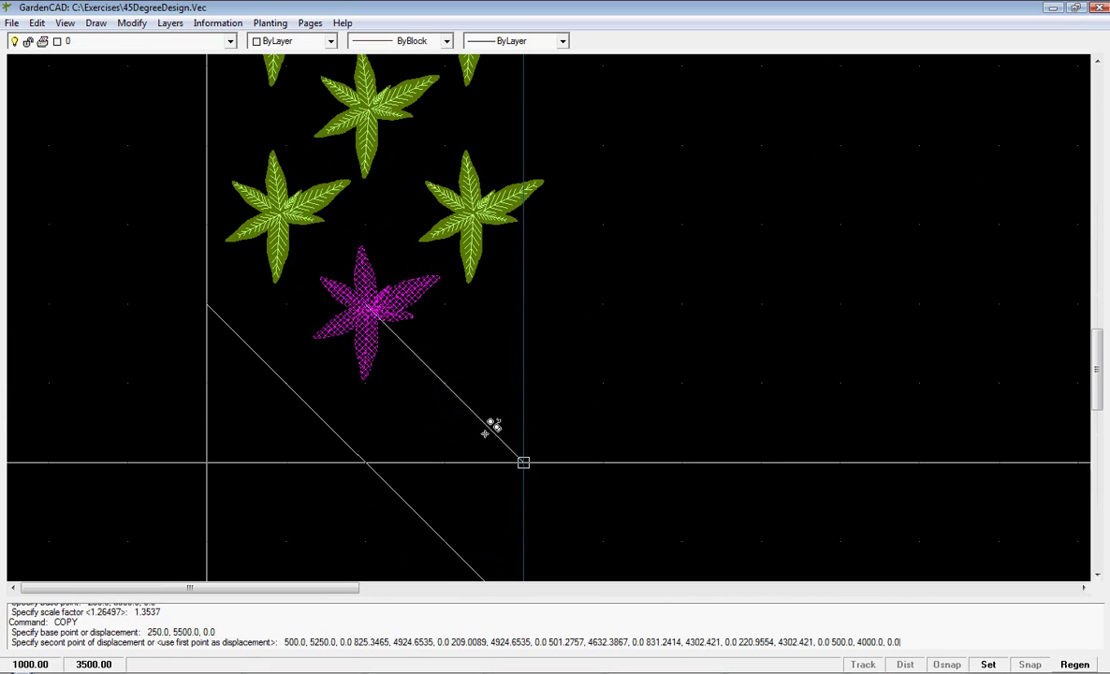
click(492, 429)
key(Return)
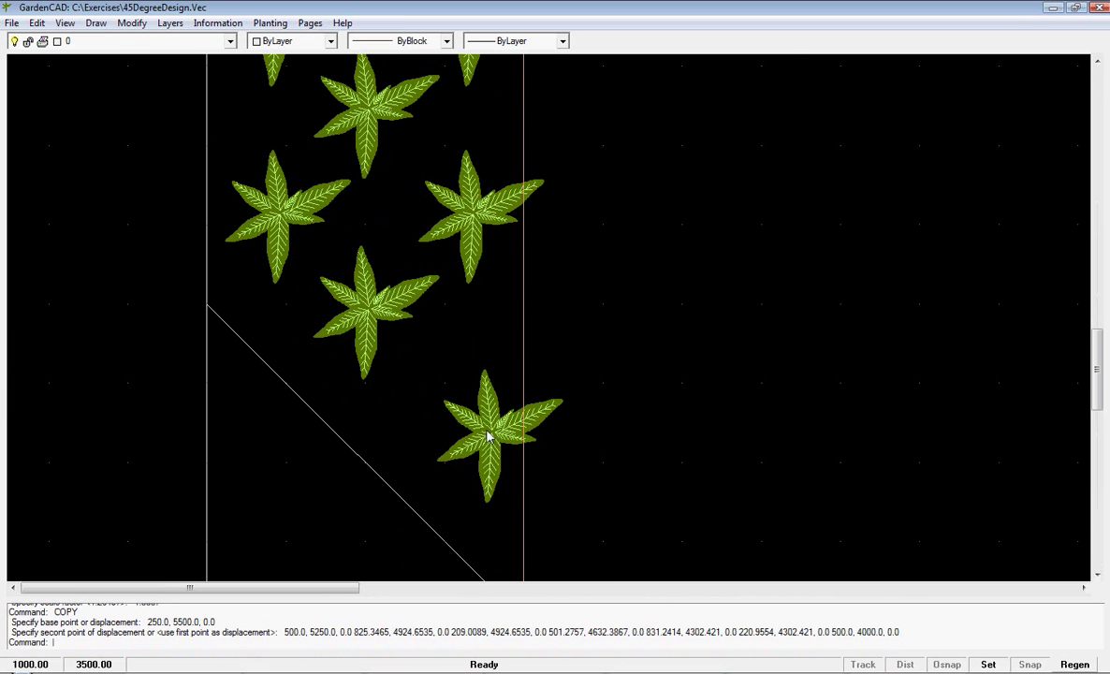
Step: Move the lowest plant away from the inner edge to about 750,3750, inside the bed's diagonal boundary
scroll(453, 401, down, 2)
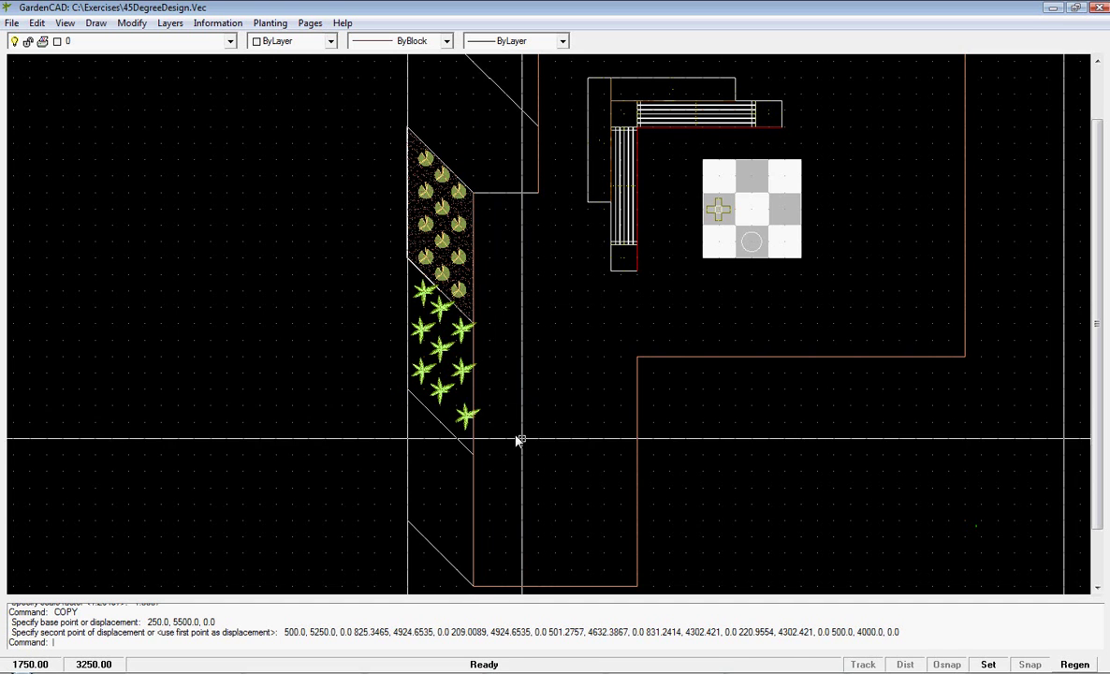
scroll(460, 446, up, 3)
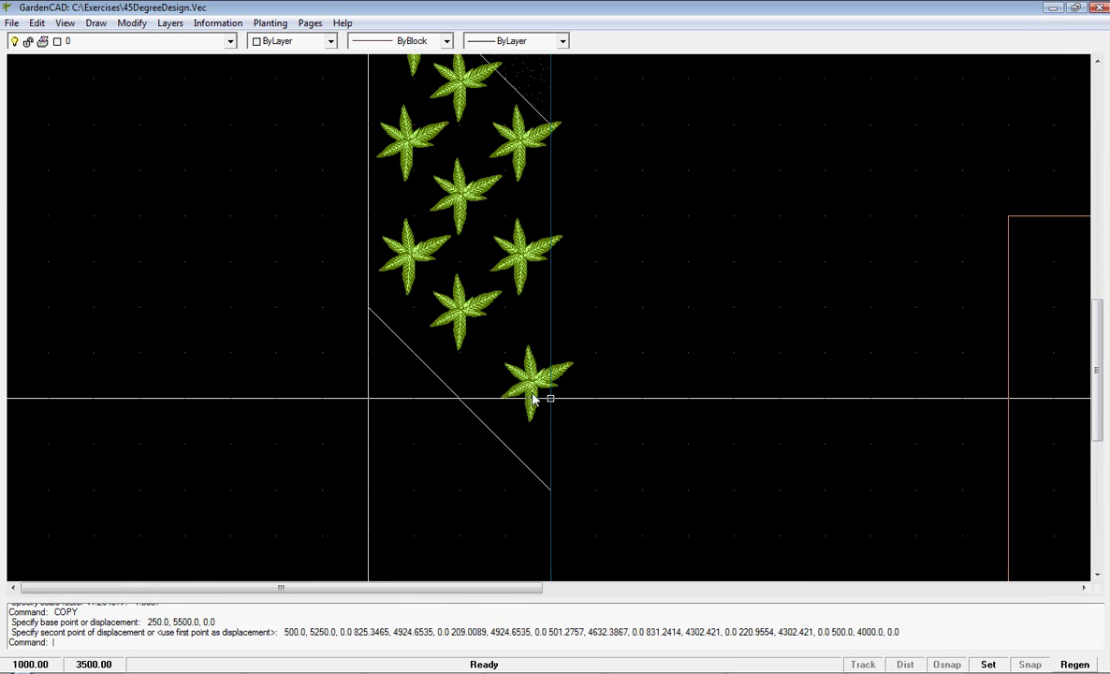
click(533, 389)
key(Escape)
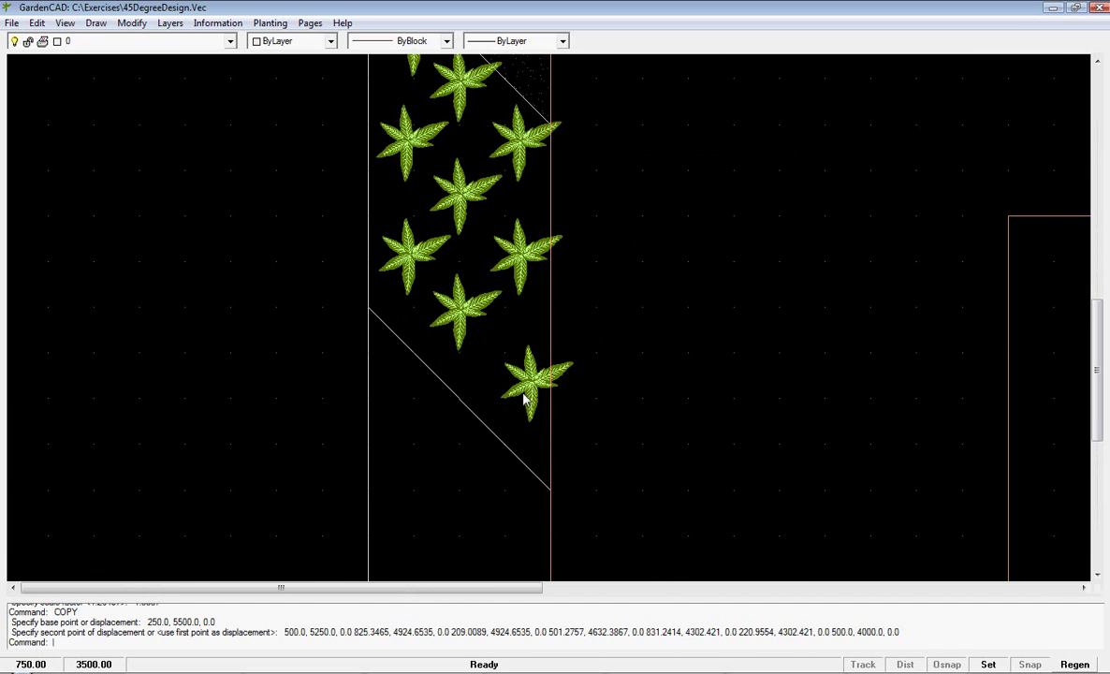
click(524, 385)
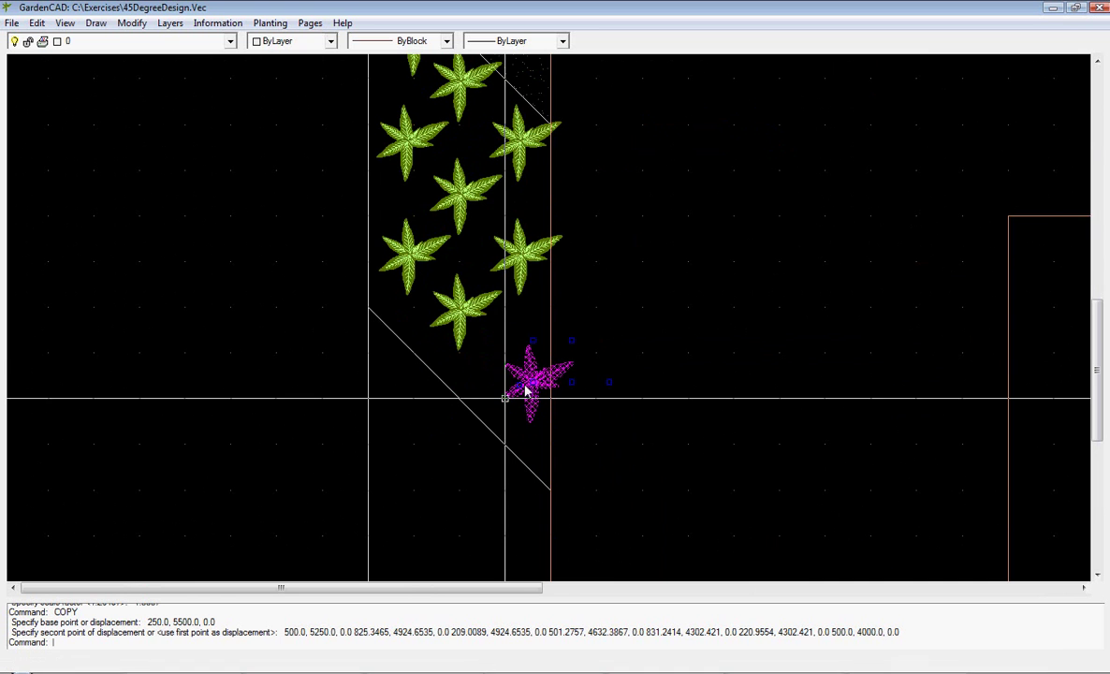
mouse_move(532, 387)
mouse_down()
mouse_move(522, 373)
mouse_move(510, 393)
mouse_move(511, 360)
mouse_move(551, 395)
mouse_move(535, 385)
mouse_up()
click(514, 370)
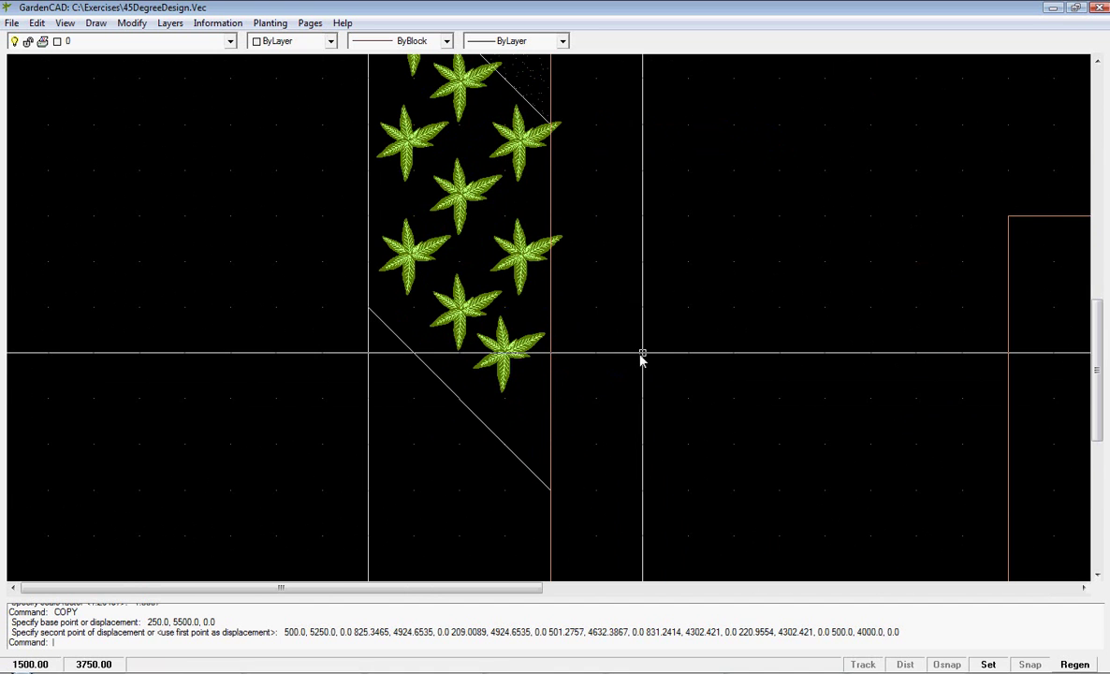
Step: Set the drafting grid size to 125 in both X and Y, keeping snapping to grid nodes enabled
scroll(643, 362, down, 1)
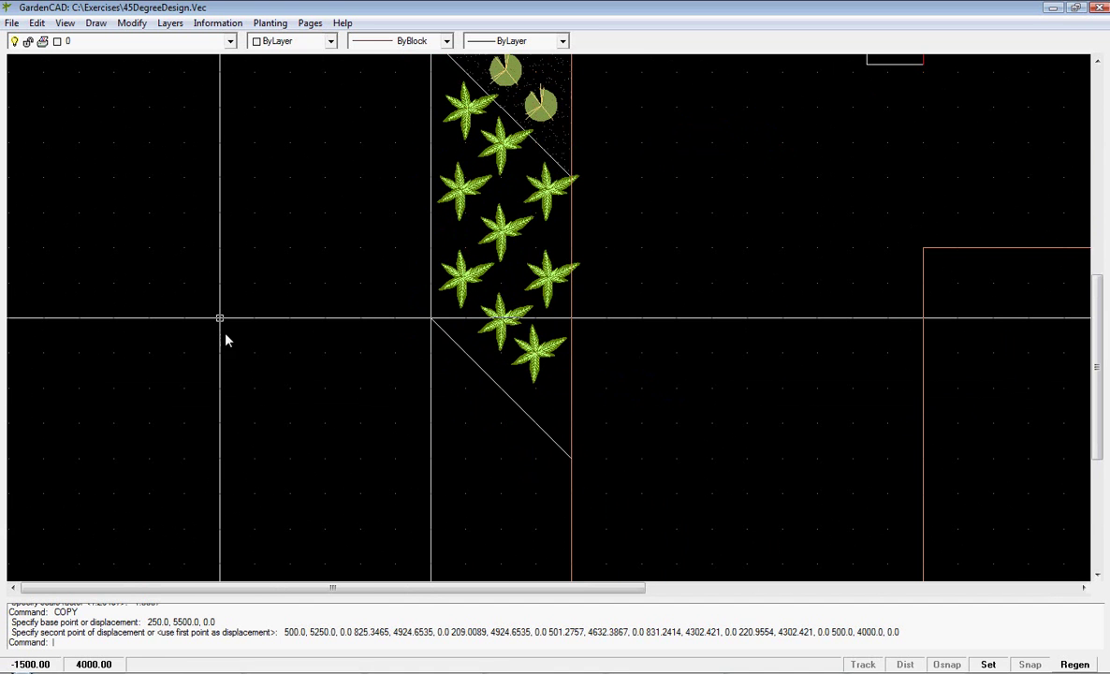
click(430, 319)
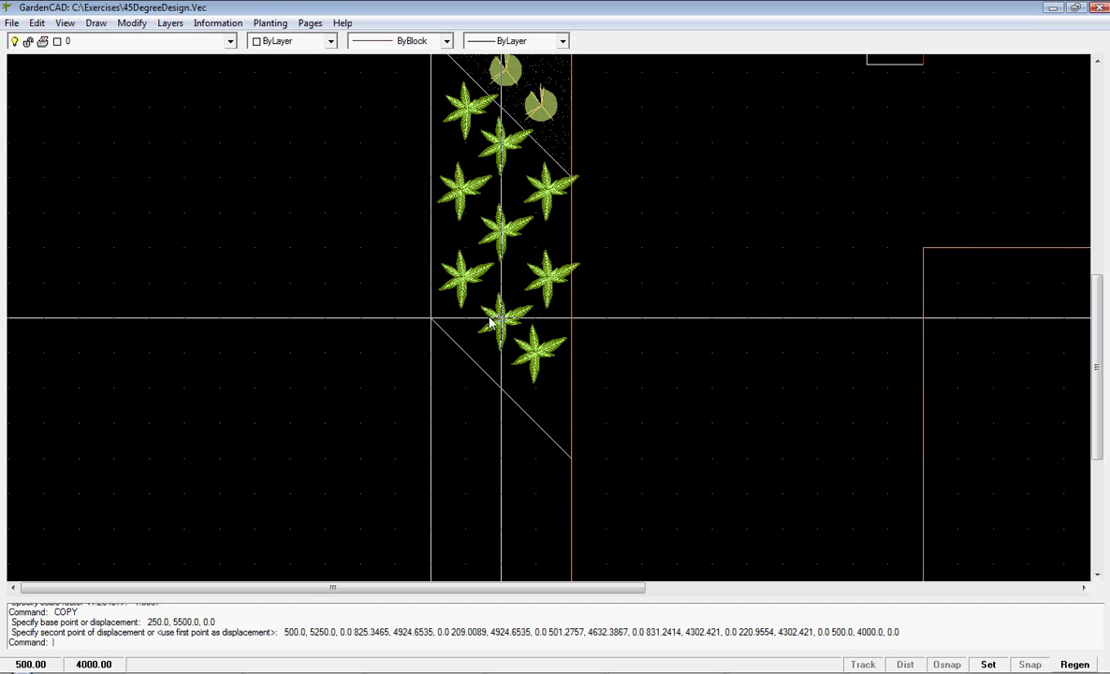
right_click(231, 280)
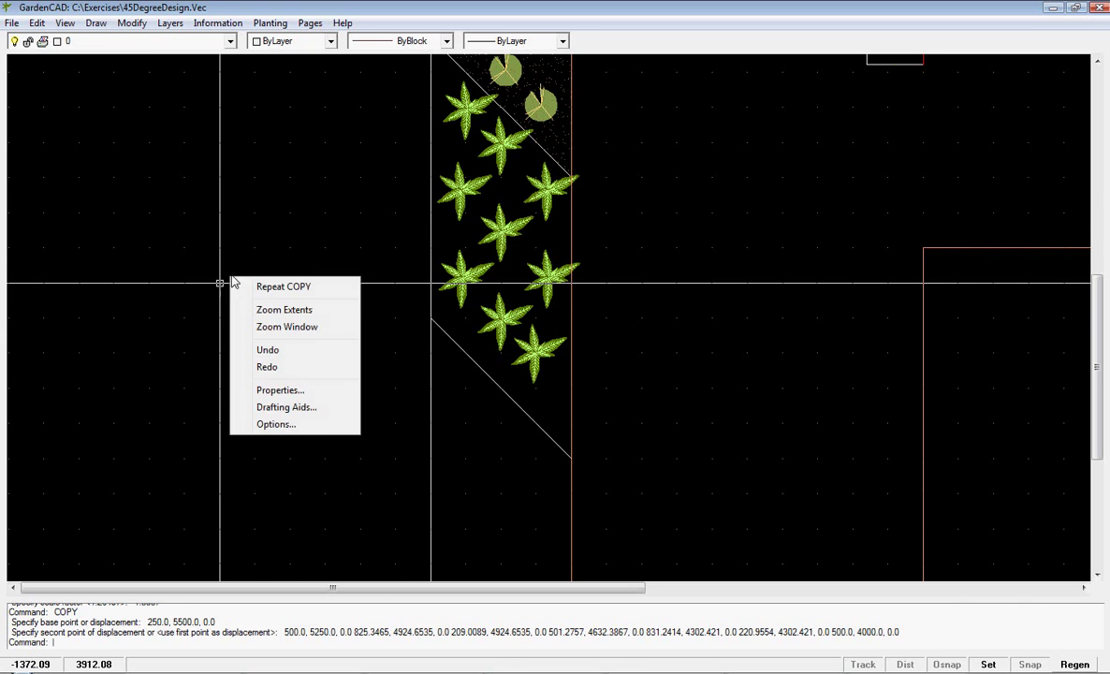
click(279, 406)
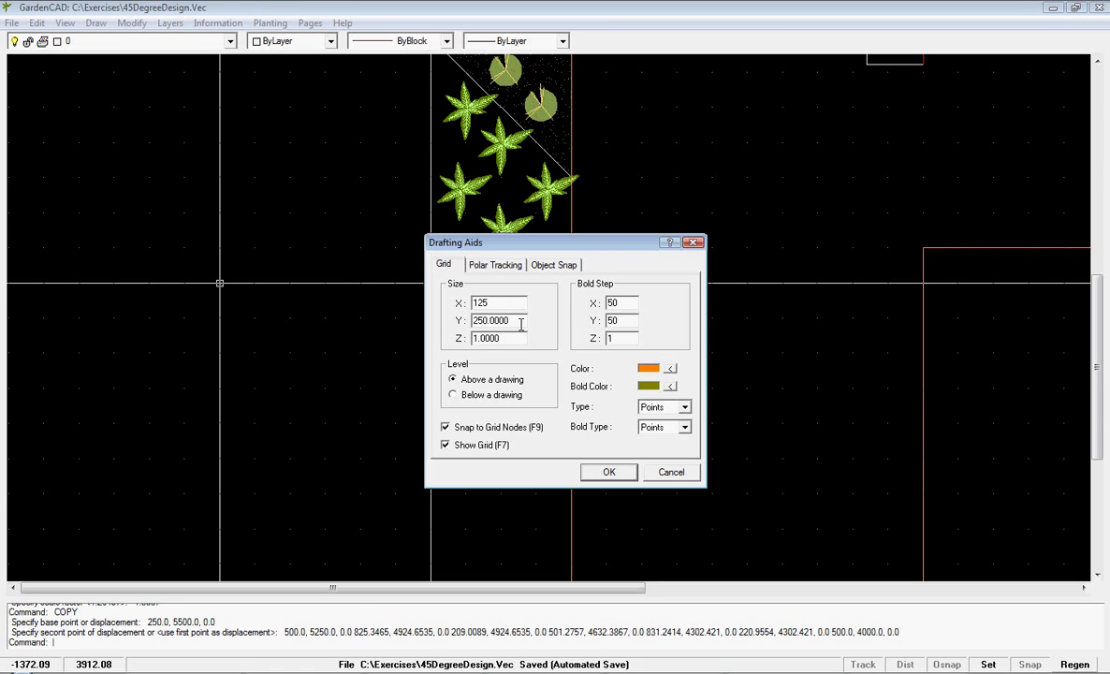
text(125)
click(587, 472)
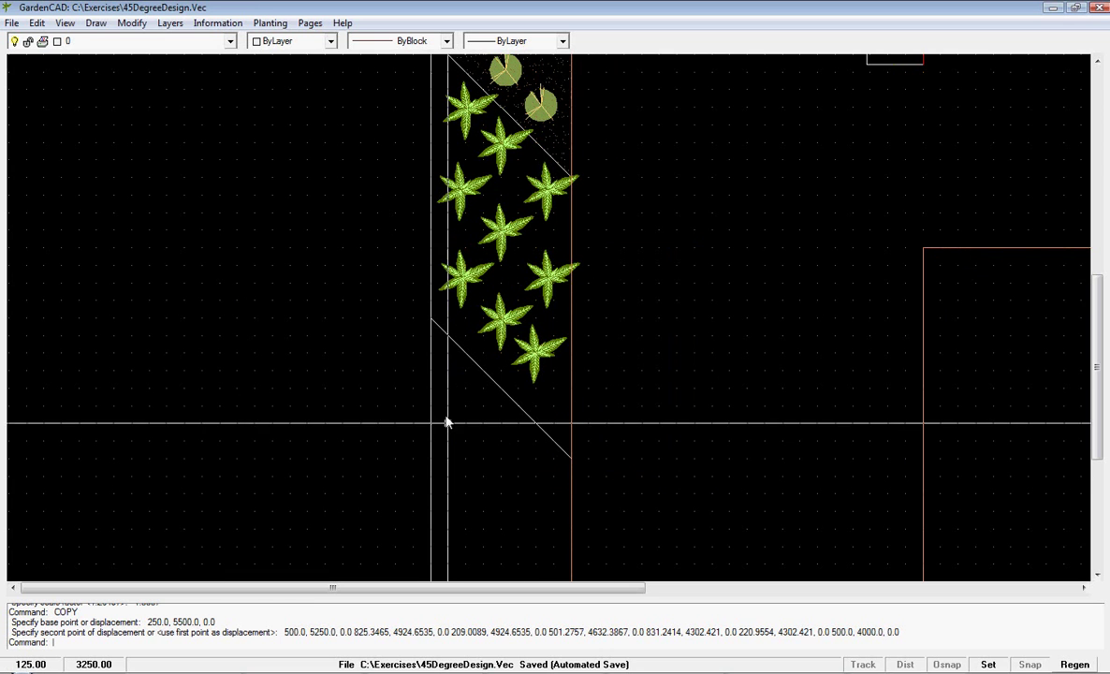
Step: Move the three lowest plants parallel to the bed's lower diagonal, to about 875,3625, 625,3875 and 375,4125
click(534, 354)
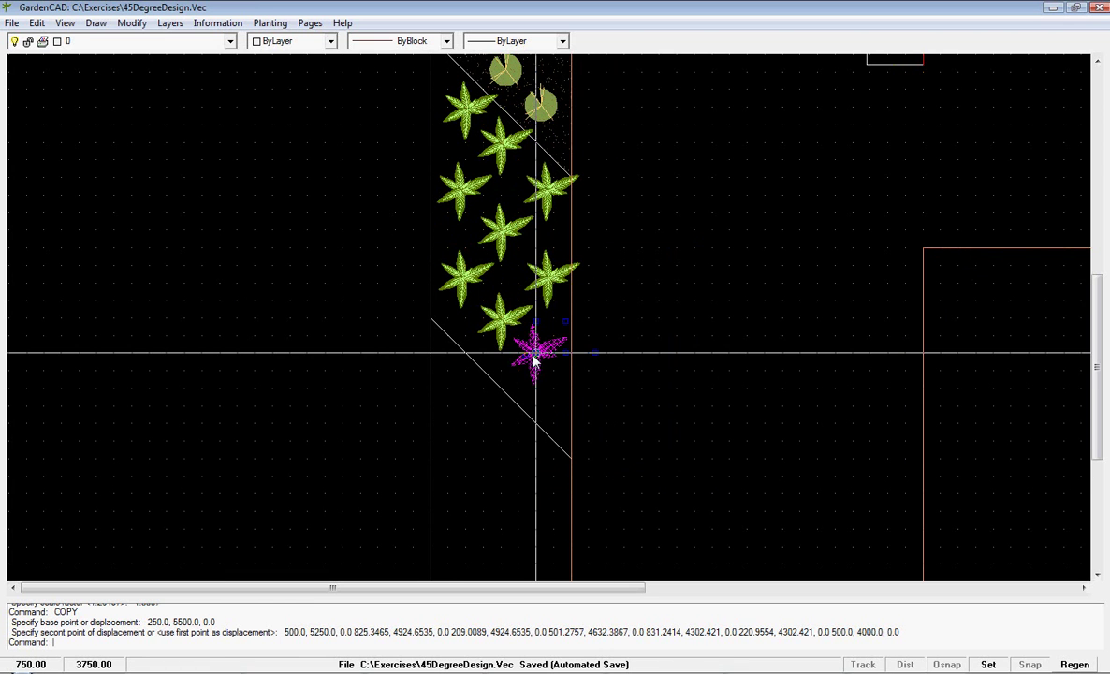
mouse_move(538, 360)
mouse_down()
mouse_move(554, 370)
mouse_move(499, 314)
mouse_move(518, 334)
mouse_up()
click(458, 286)
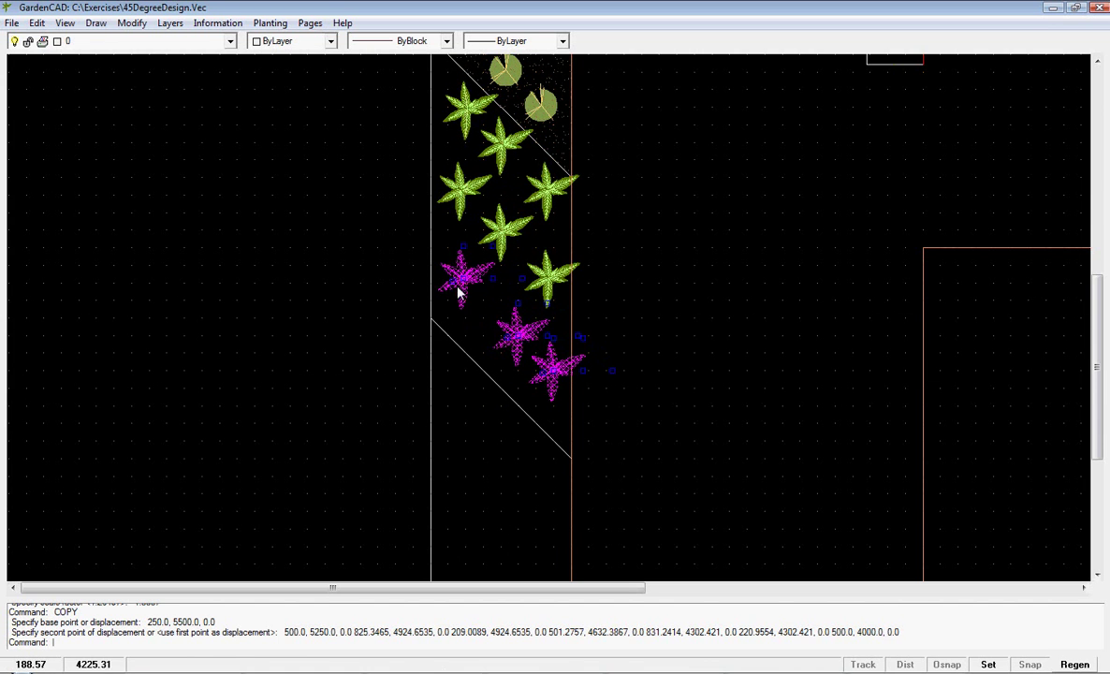
drag(462, 285, 473, 331)
key(Escape)
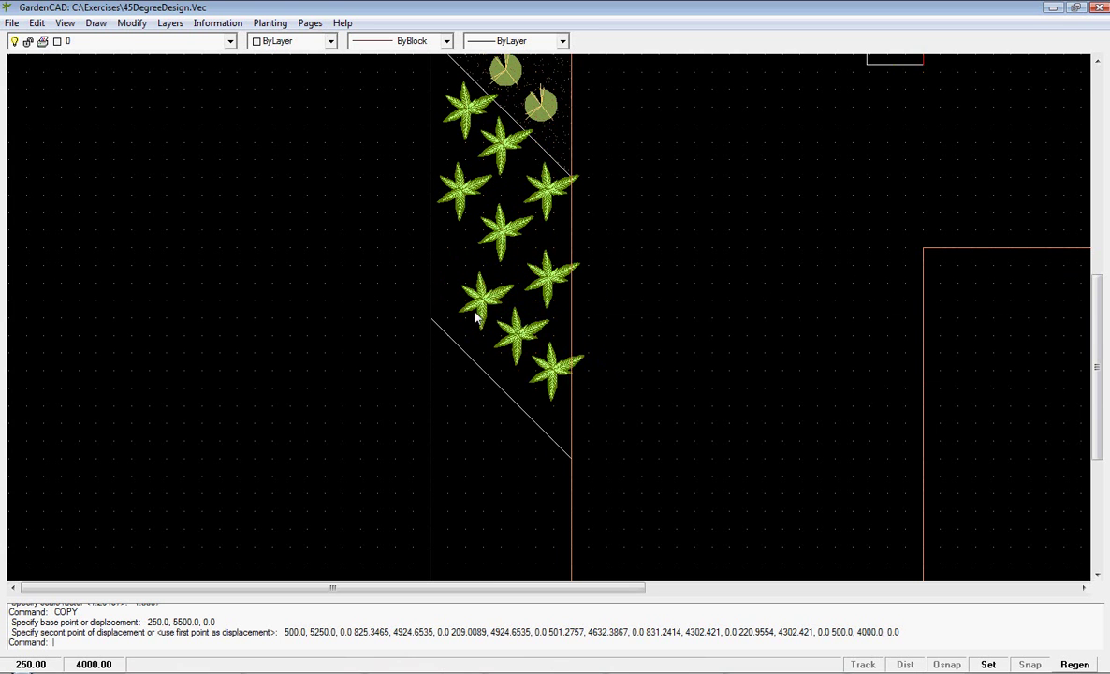
Step: Copy the plant at 375,4125 diagonally up towards the bed's outer edge, from base point 250,4125 to about 109,4266
click(479, 312)
right_click(479, 312)
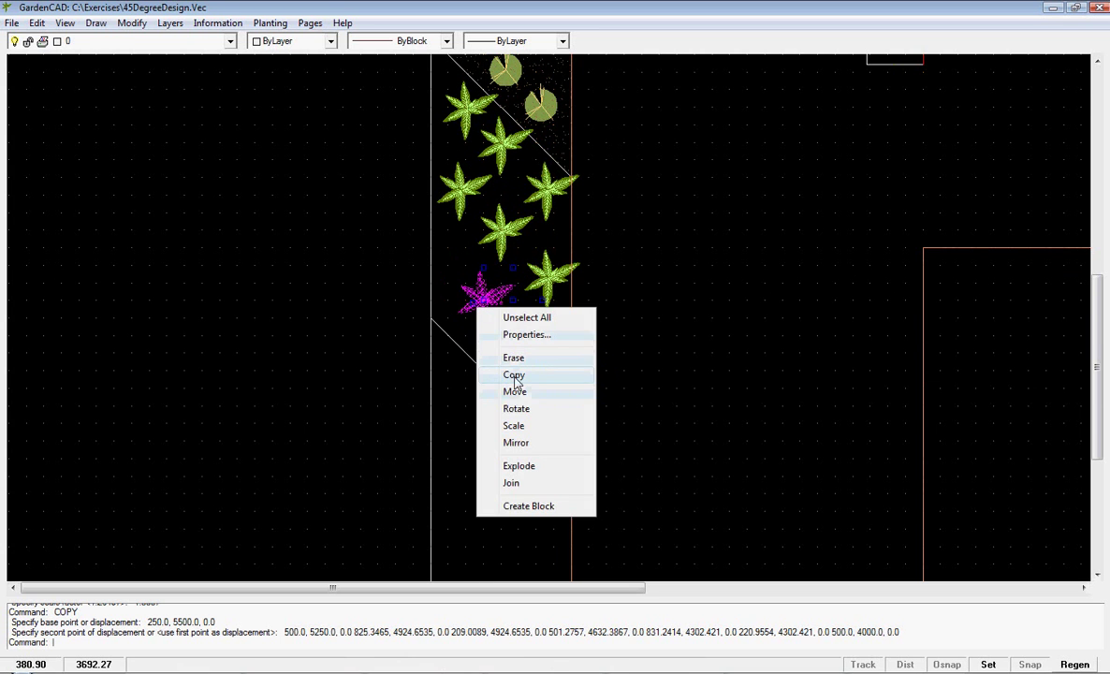
click(510, 374)
click(465, 301)
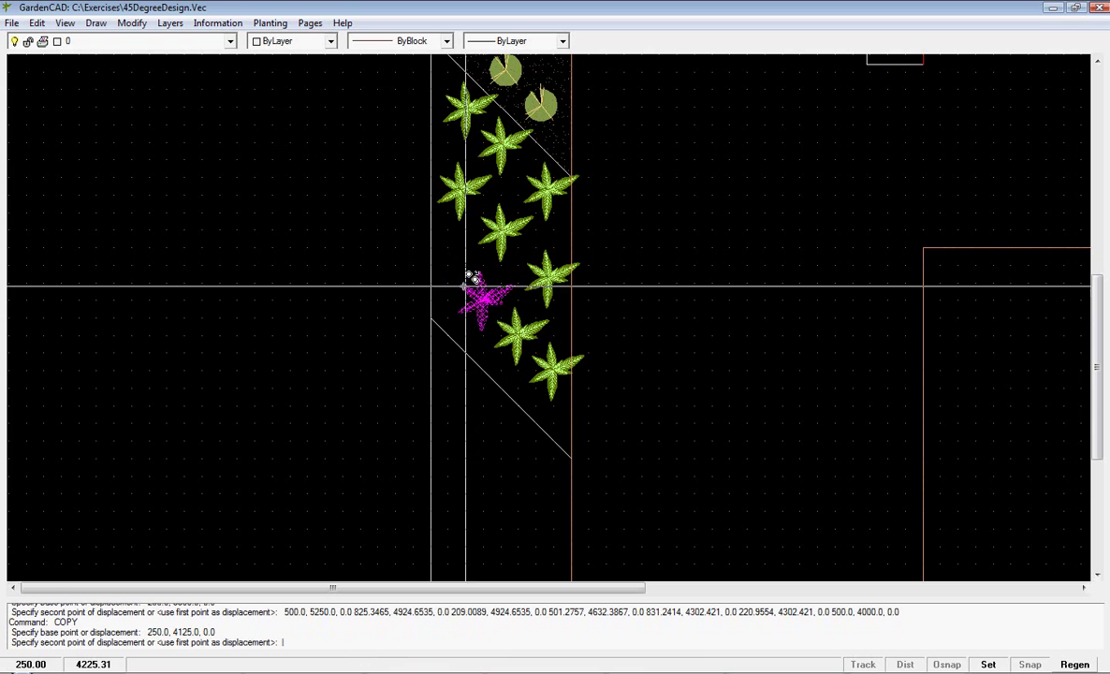
click(447, 281)
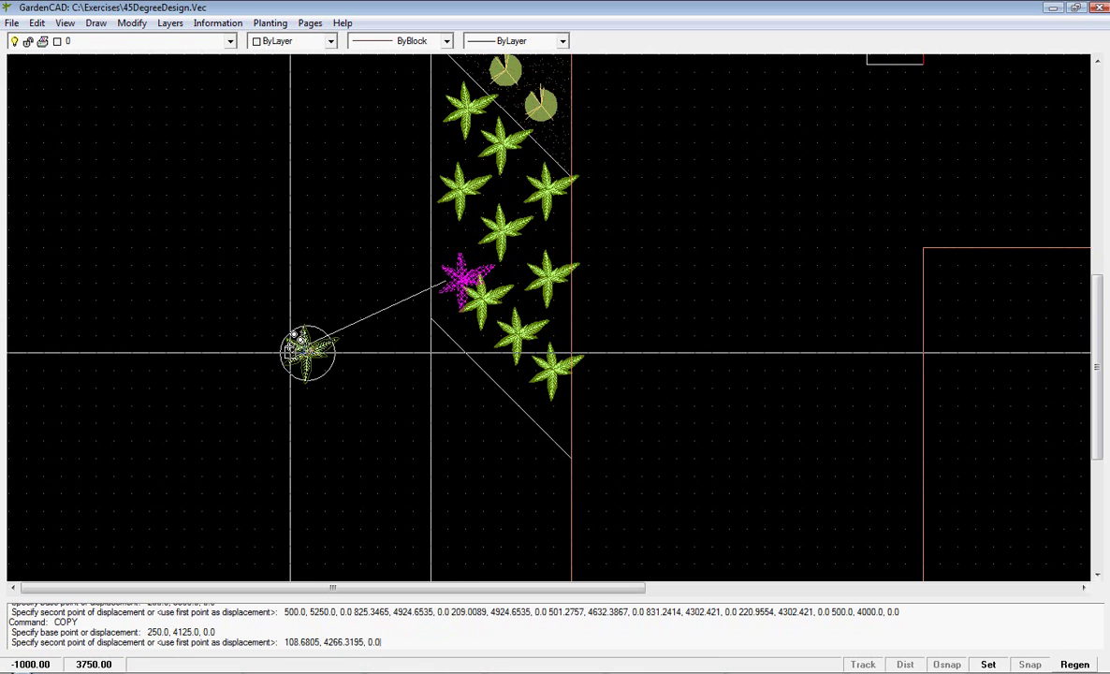
key(Escape)
Step: Move the overlapping plant copy to the grid node at about 125,4375, continuing the diagonal row
scroll(495, 317, up, 4)
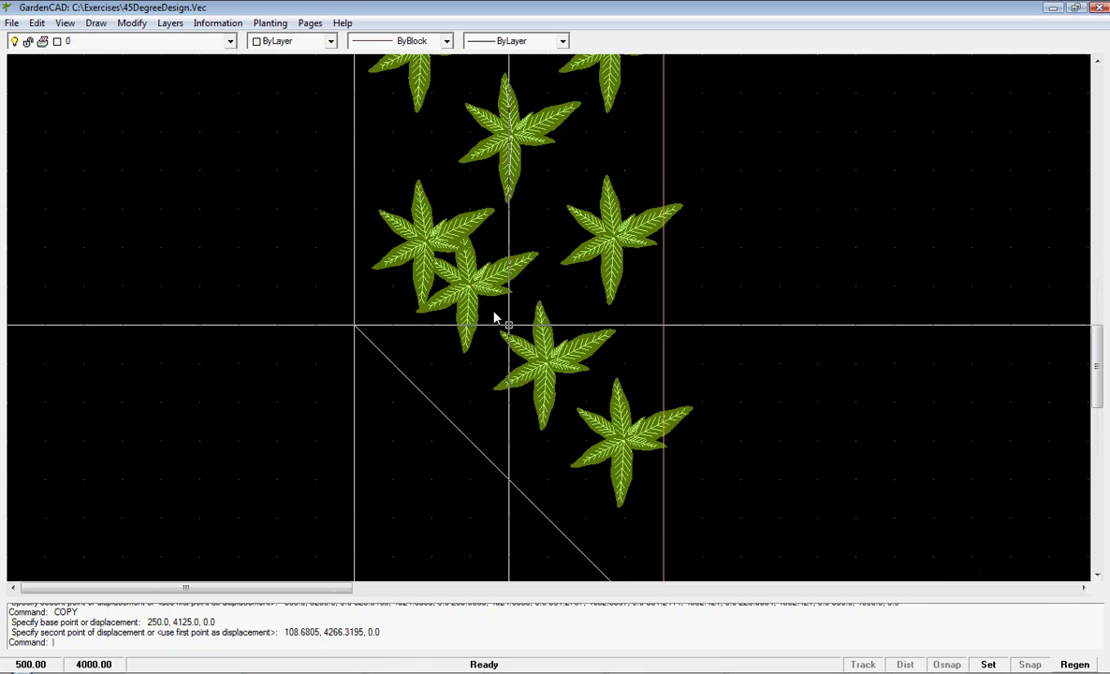
click(419, 227)
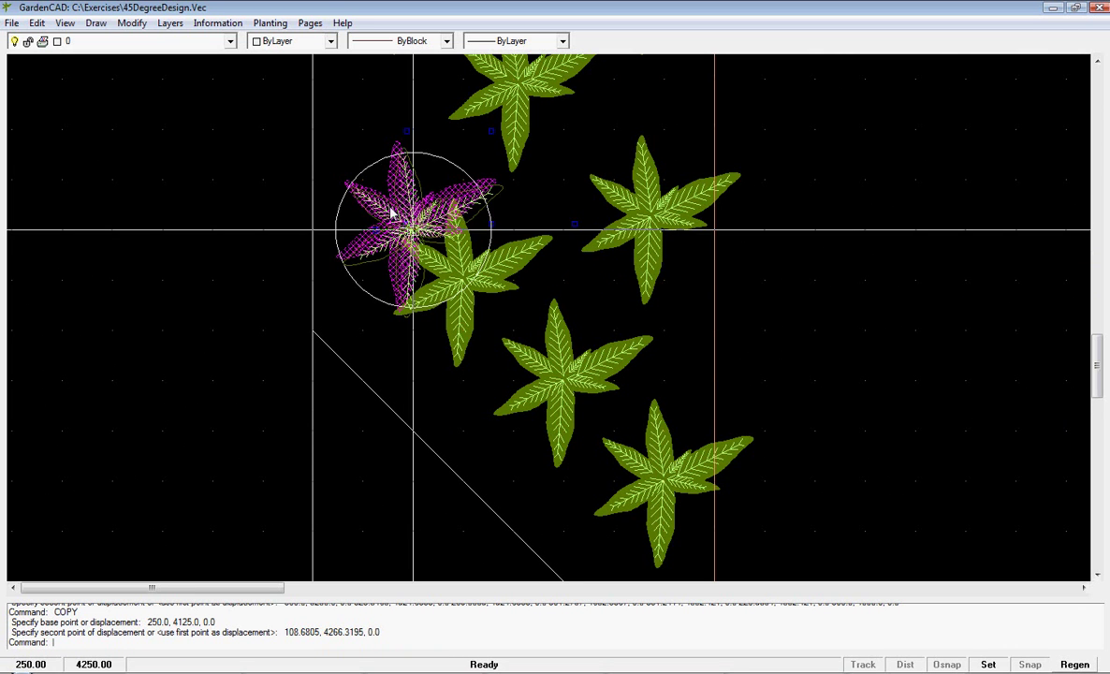
drag(391, 213, 382, 206)
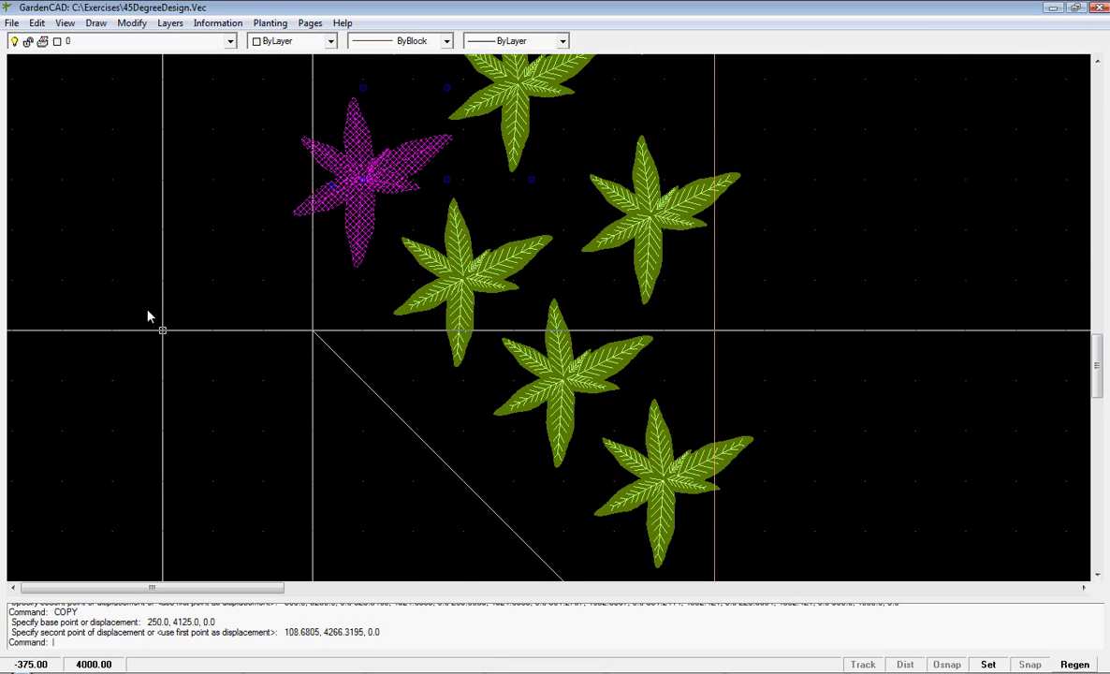
key(Escape)
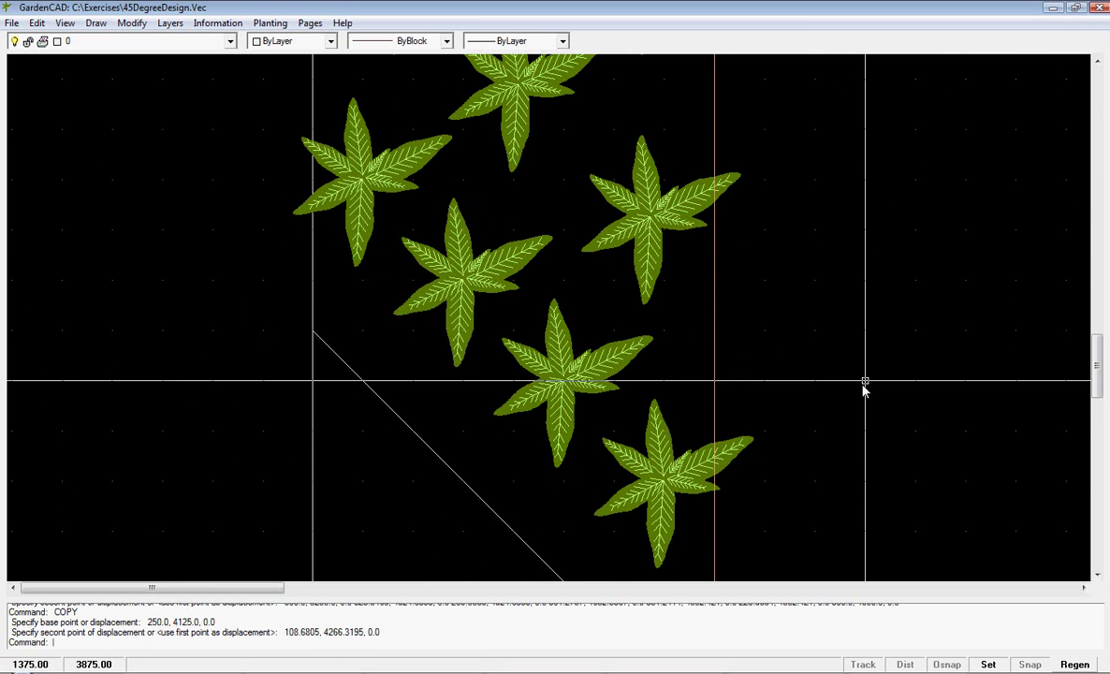
scroll(646, 300, down, 3)
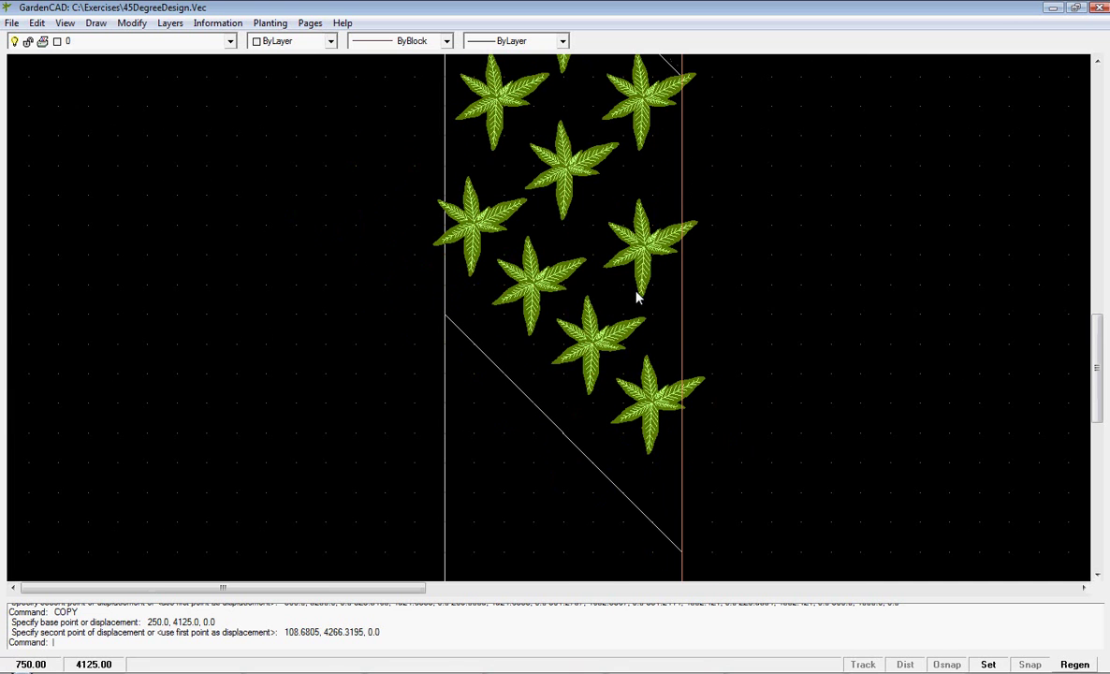
scroll(693, 323, up, 2)
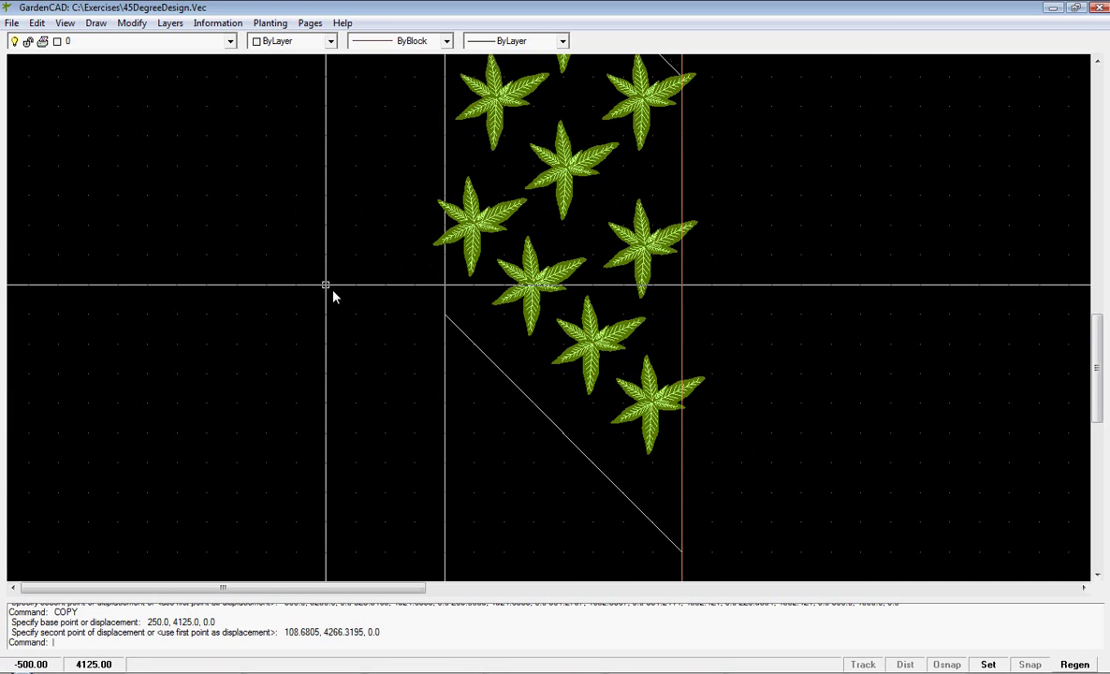
scroll(599, 320, down, 1)
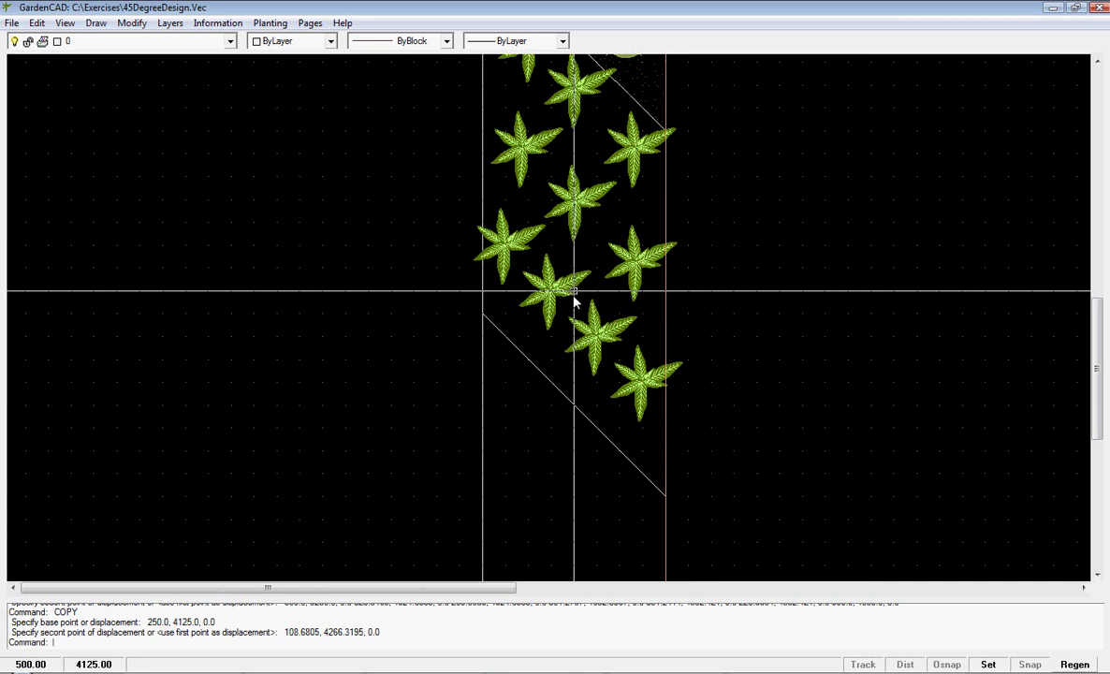